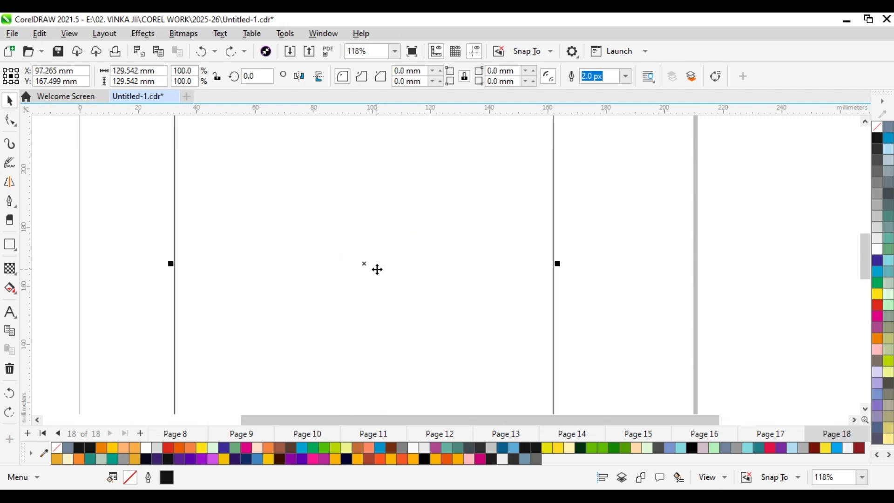
- Duplicate the square in place and narrow the copy to a centred vertical strip about 5.9 mm wide
{"action": "key", "text": "ctrl+c"}
{"action": "key", "text": "ctrl+v"}
{"action": "left_click_drag", "start_coordinate": [463, 261], "coordinate": [376, 267]}
{"action": "scroll", "coordinate": [372, 205], "scroll_direction": "up", "scroll_amount": 1}
{"action": "left_click", "coordinate": [361, 253]}
{"action": "scroll", "coordinate": [352, 191], "scroll_direction": "down", "scroll_amount": 1}
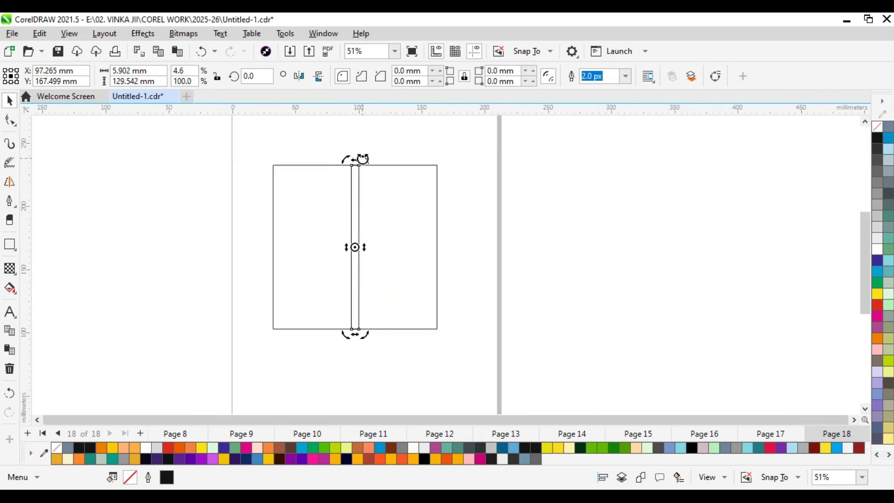
- Add a copy of the strip rotated to 270° about its centre, forming a cross
{"action": "left_click_drag", "start_coordinate": [363, 159], "coordinate": [429, 255]}
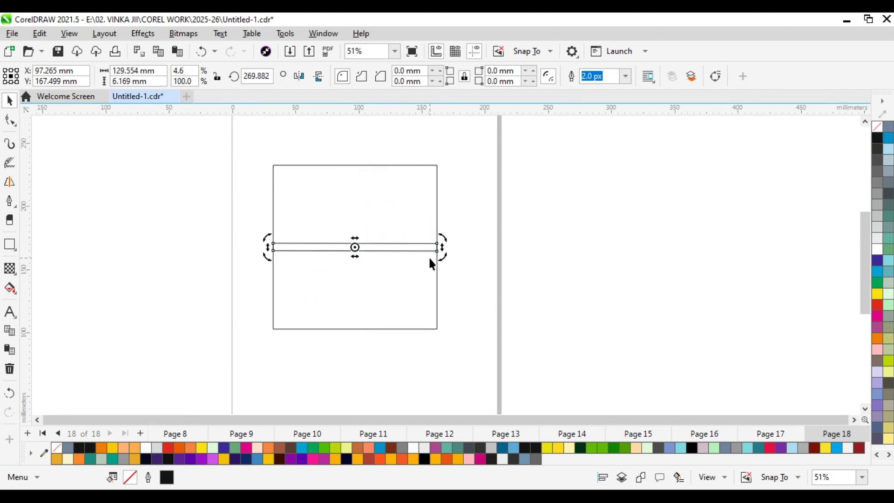
{"action": "key", "text": "ctrl+z"}
{"action": "left_click_drag", "start_coordinate": [361, 160], "coordinate": [461, 265]}
- Lengthen both strips symmetrically beyond the square's edges, making the horizontal one about 169 mm long
{"action": "left_click", "coordinate": [358, 193]}
{"action": "left_click_drag", "start_coordinate": [355, 334], "coordinate": [355, 346]}
{"action": "left_click", "coordinate": [403, 250]}
{"action": "left_click_drag", "start_coordinate": [440, 251], "coordinate": [467, 250]}
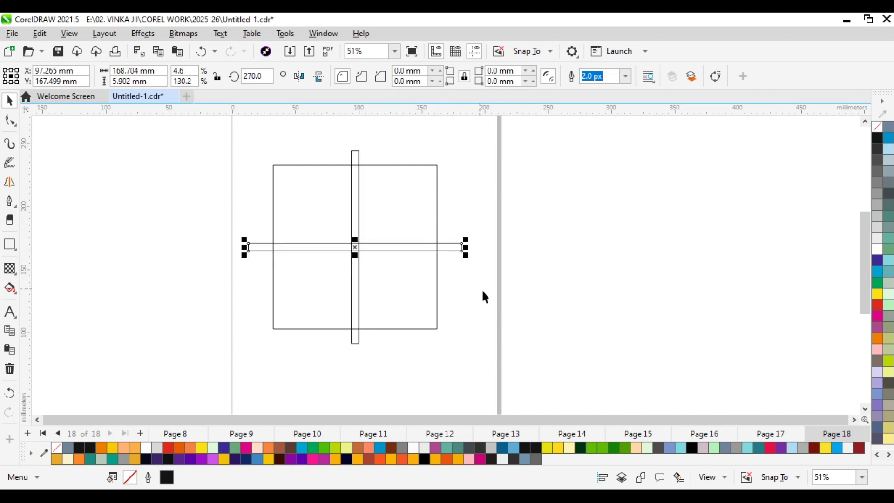
{"action": "left_click", "coordinate": [481, 289]}
- Make a scaled-down copy of the square, about 33.9 mm wide, anchored at its upper-left corner
{"action": "scroll", "coordinate": [354, 189], "scroll_direction": "up", "scroll_amount": 1}
{"action": "left_click", "coordinate": [275, 236]}
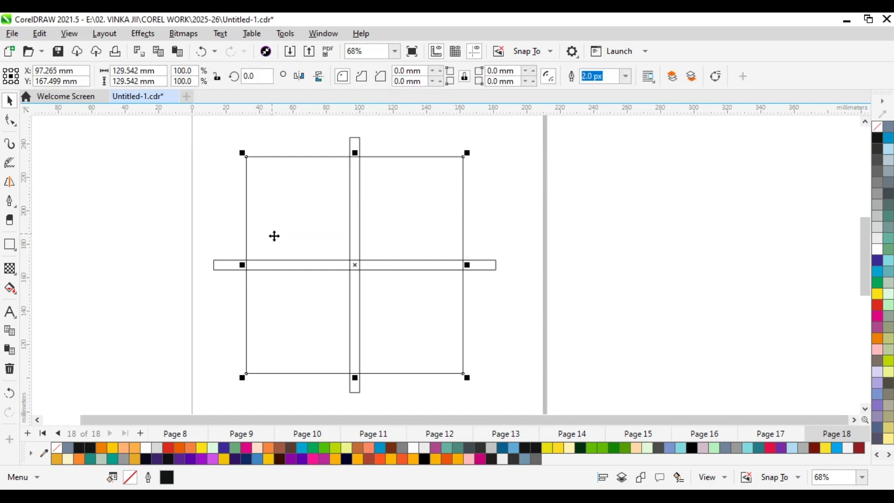
{"action": "left_click_drag", "start_coordinate": [469, 381], "coordinate": [309, 250]}
{"action": "scroll", "coordinate": [295, 174], "scroll_direction": "up", "scroll_amount": 3}
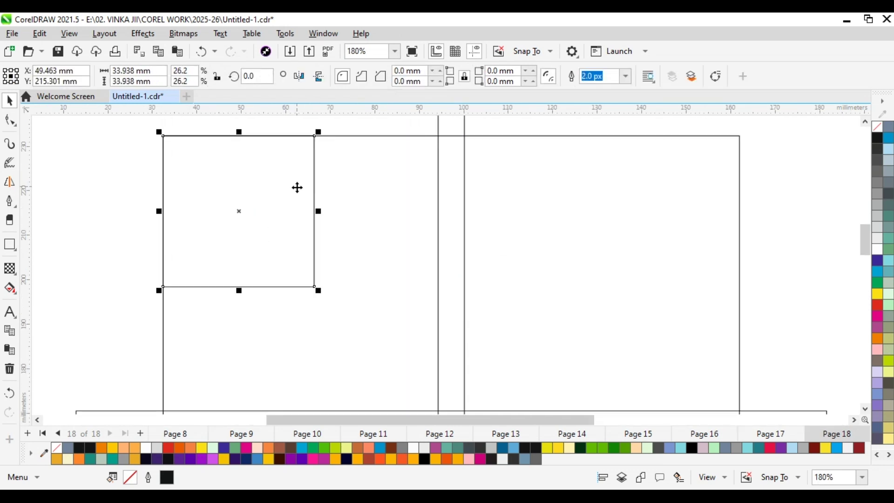
{"action": "right_click", "coordinate": [184, 176]}
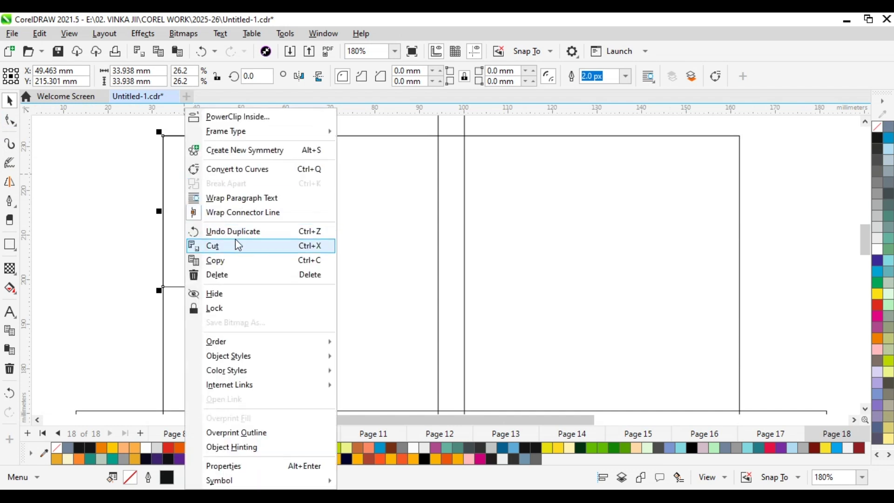
{"action": "left_click", "coordinate": [229, 169]}
{"action": "key", "text": "F10"}
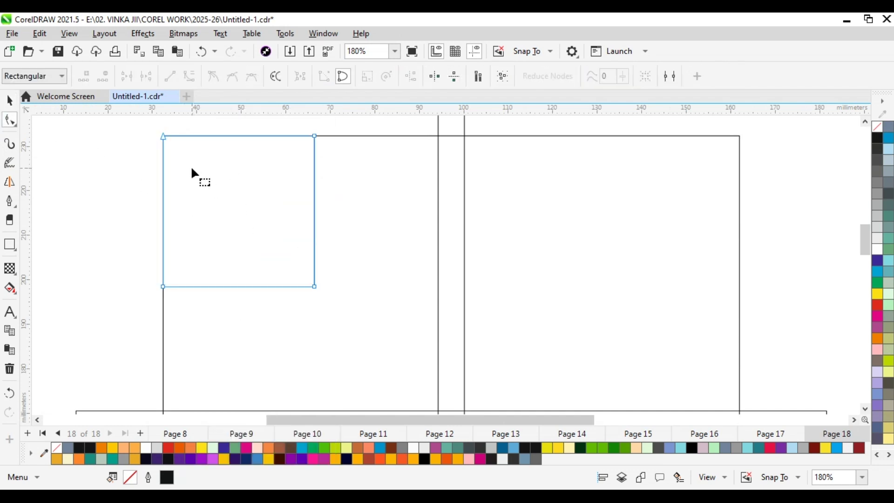
{"action": "scroll", "coordinate": [246, 200], "scroll_direction": "down", "scroll_amount": 1}
{"action": "key", "text": "ctrl+z"}
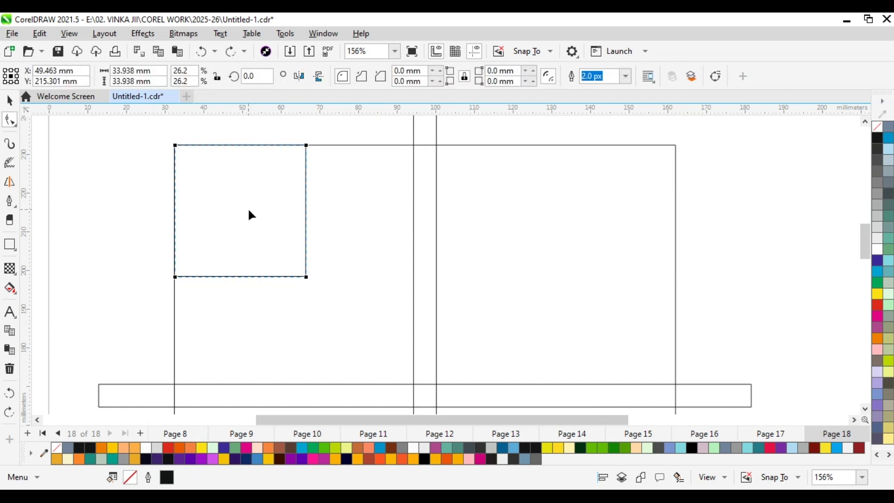
- Fully round every corner of the small square except the upper-left one, giving a teardrop with radii of about 17 mm
{"action": "mouse_move", "coordinate": [306, 146]}
{"action": "left_mouse_down"}
{"action": "mouse_move", "coordinate": [299, 208]}
{"action": "mouse_move", "coordinate": [312, 154]}
{"action": "left_mouse_up"}
{"action": "left_click_drag", "start_coordinate": [305, 276], "coordinate": [230, 232]}
{"action": "key", "text": "ctrl+z"}
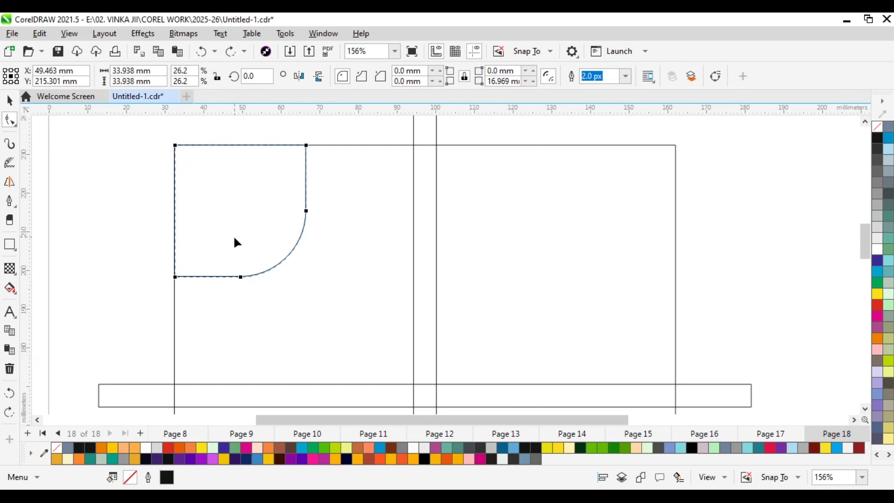
{"action": "key", "text": "ctrl+z"}
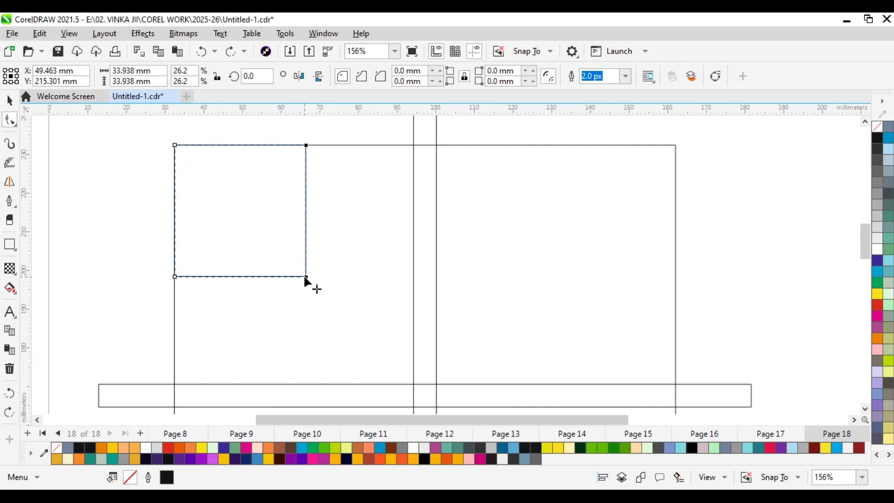
{"action": "left_click_drag", "start_coordinate": [306, 277], "coordinate": [219, 183]}
{"action": "key", "text": "space"}
{"action": "scroll", "coordinate": [226, 209], "scroll_direction": "down", "scroll_amount": 2}
{"action": "scroll", "coordinate": [247, 230], "scroll_direction": "up", "scroll_amount": 2}
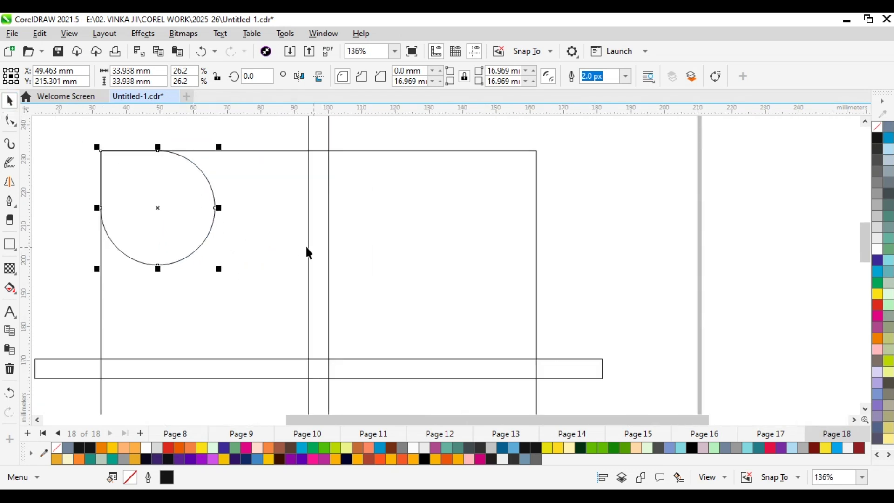
- Add a smaller teardrop copy about 24 mm wide at the same upper-left corner and fill it green
{"action": "scroll", "coordinate": [293, 247], "scroll_direction": "down", "scroll_amount": 2}
{"action": "scroll", "coordinate": [232, 229], "scroll_direction": "up", "scroll_amount": 2}
{"action": "scroll", "coordinate": [167, 195], "scroll_direction": "up", "scroll_amount": 2}
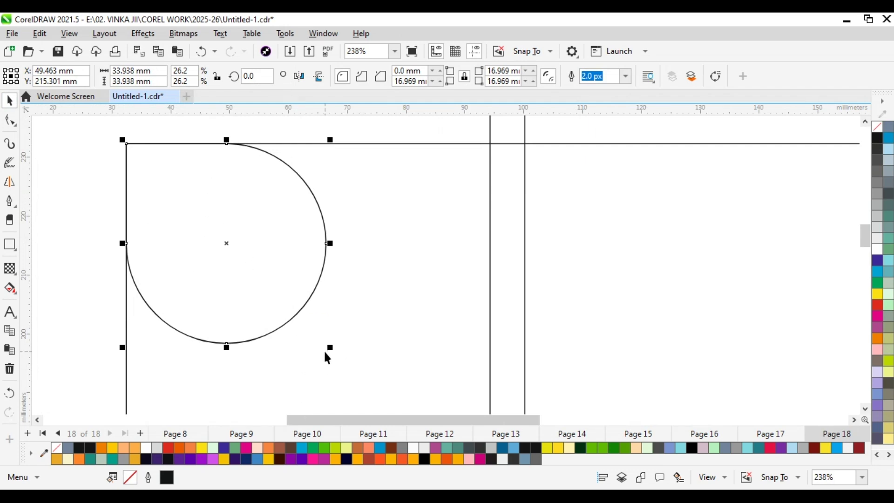
{"action": "left_click_drag", "start_coordinate": [331, 348], "coordinate": [275, 311]}
{"action": "key", "text": "ctrl+z"}
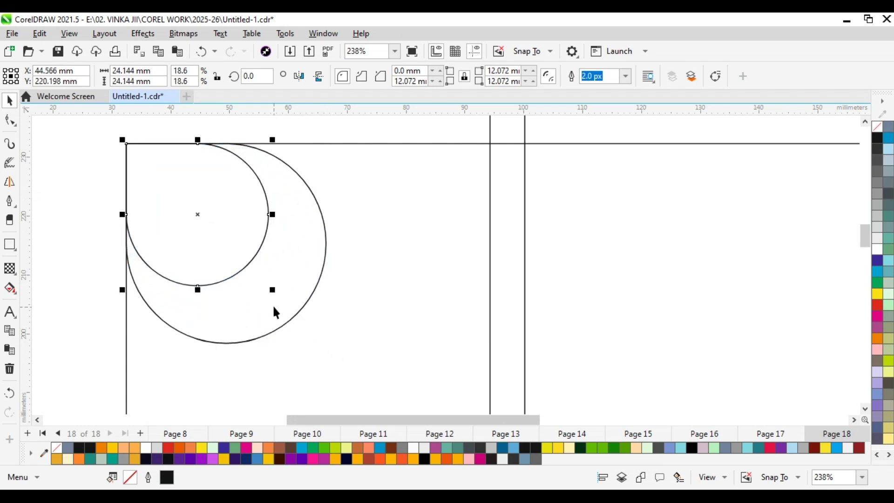
{"action": "scroll", "coordinate": [215, 219], "scroll_direction": "down", "scroll_amount": 2}
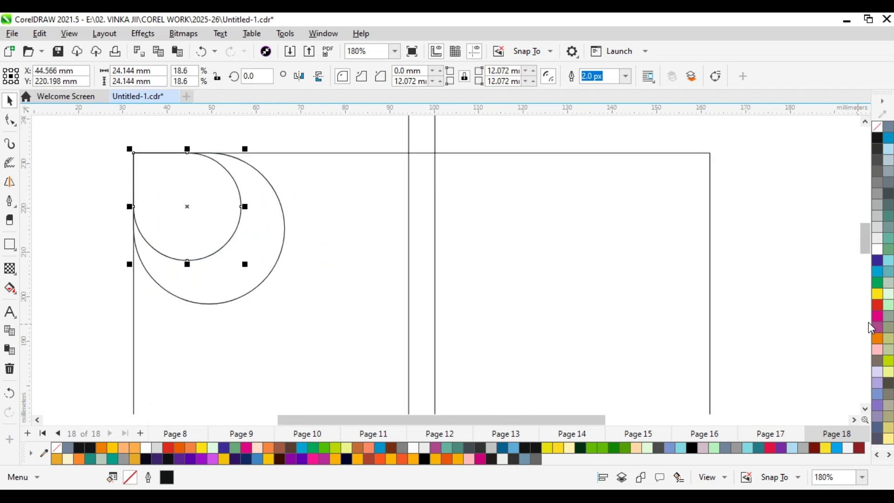
{"action": "left_click", "coordinate": [881, 283]}
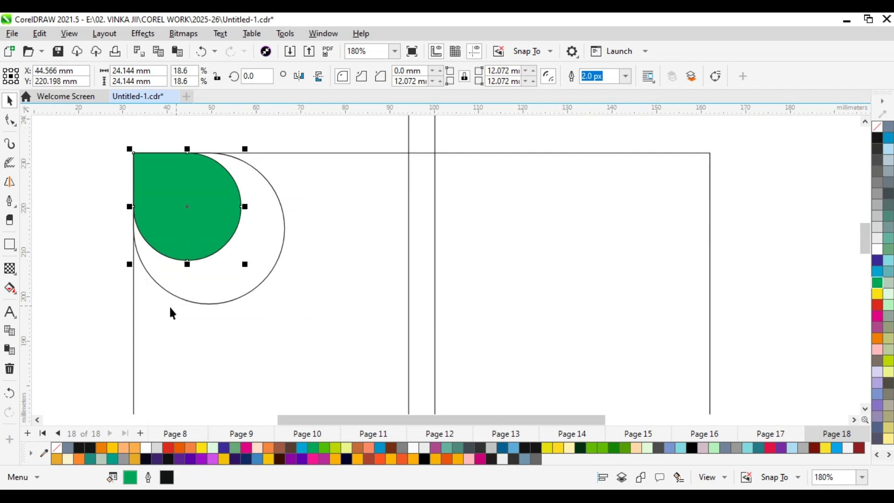
- Fill the larger teardrop with the same green and deselect it
{"action": "left_click", "coordinate": [264, 282]}
{"action": "left_click", "coordinate": [877, 283]}
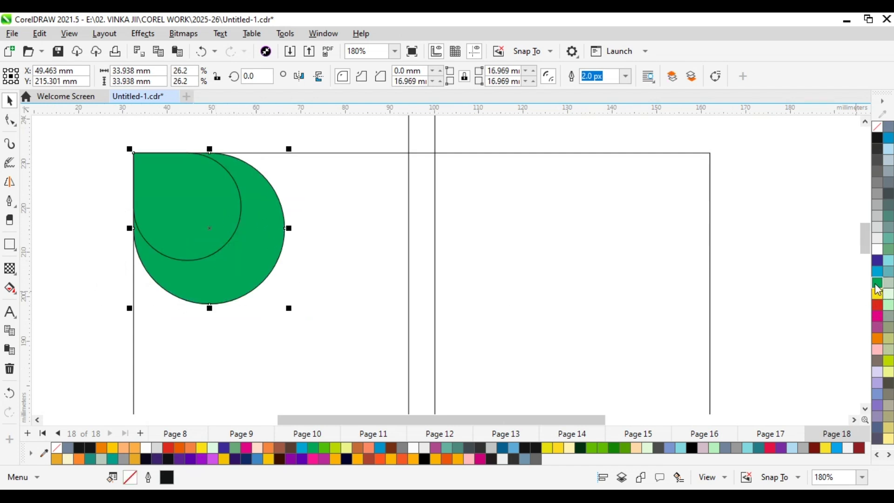
{"action": "left_click", "coordinate": [320, 138]}
{"action": "scroll", "coordinate": [198, 174], "scroll_direction": "down", "scroll_amount": 2}
{"action": "scroll", "coordinate": [247, 224], "scroll_direction": "up", "scroll_amount": 2}
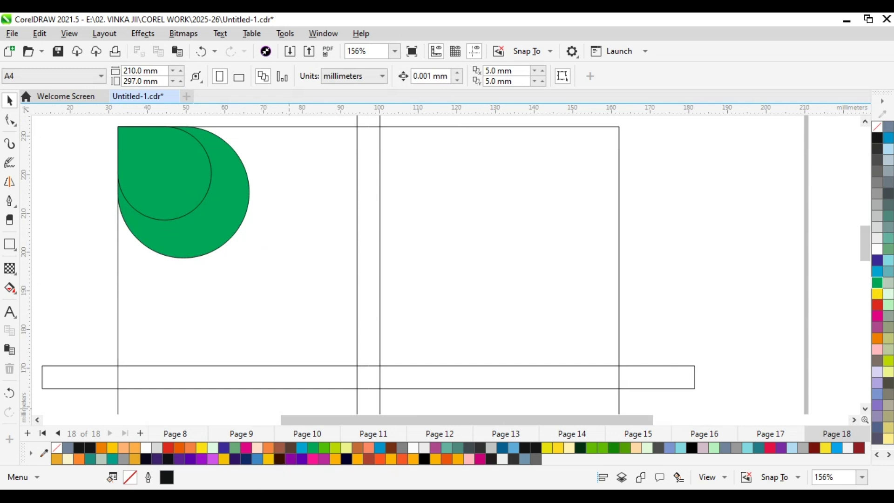
- Delete the inner teardrop and enlarge the remaining one to about 45 mm from its upper-left corner
{"action": "scroll", "coordinate": [300, 264], "scroll_direction": "down", "scroll_amount": 2}
{"action": "scroll", "coordinate": [289, 273], "scroll_direction": "up", "scroll_amount": 1}
{"action": "left_click", "coordinate": [289, 274]}
{"action": "key", "text": "Delete"}
{"action": "left_click", "coordinate": [283, 276]}
{"action": "left_click_drag", "start_coordinate": [324, 315], "coordinate": [354, 347]}
- Draw a 3-point curve from the square's top edge at the vertical strip to the teardrop's right side, bulging toward the upper left
{"action": "left_click", "coordinate": [13, 204]}
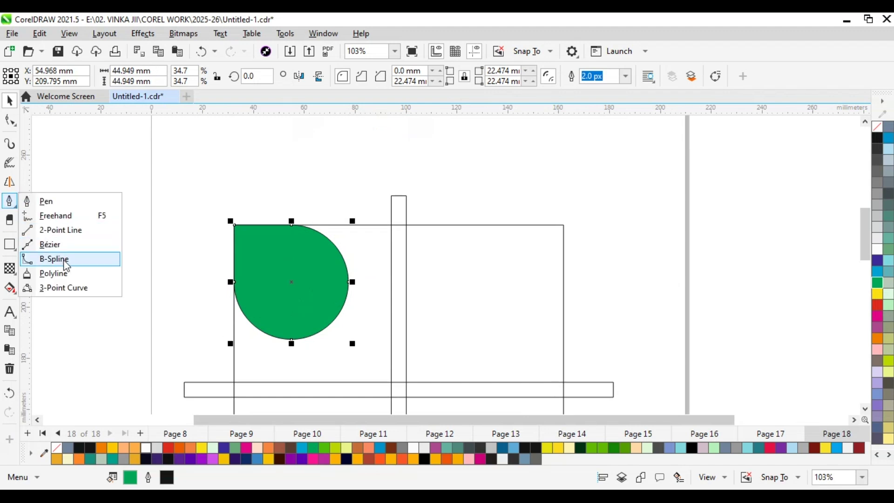
{"action": "left_click", "coordinate": [87, 288]}
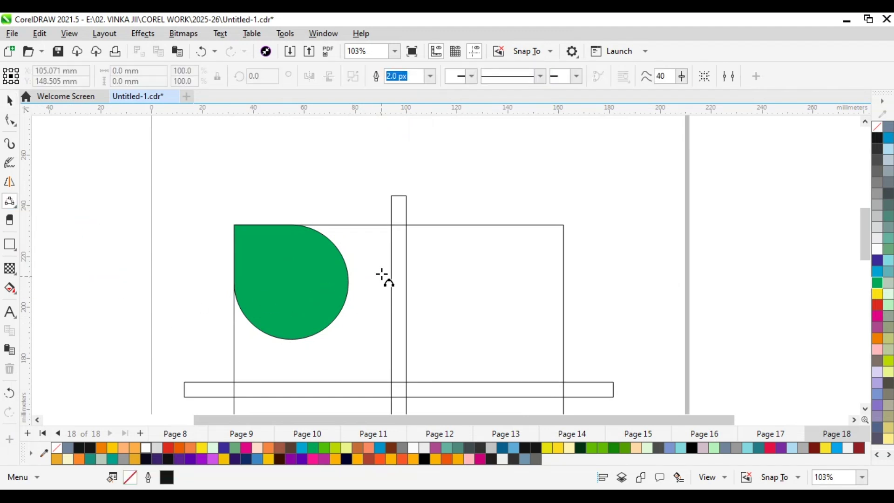
{"action": "left_click_drag", "start_coordinate": [390, 225], "coordinate": [349, 279]}
{"action": "left_click", "coordinate": [357, 243]}
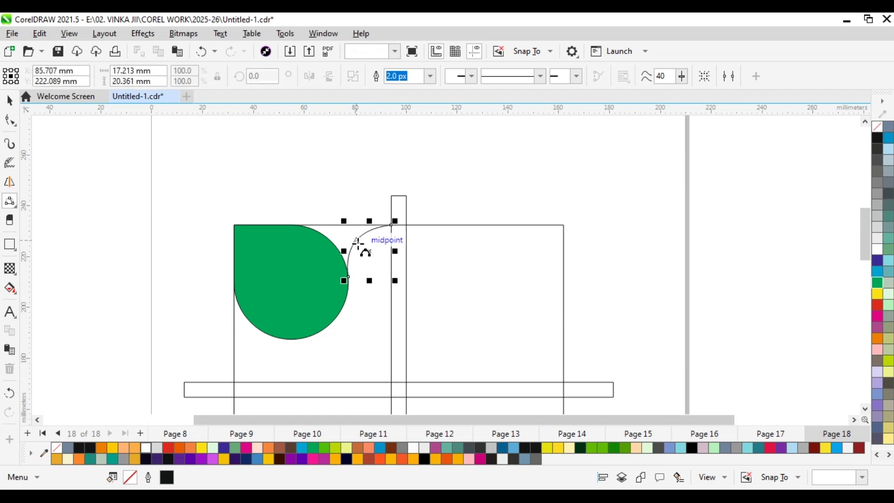
{"action": "scroll", "coordinate": [354, 259], "scroll_direction": "up", "scroll_amount": 3}
{"action": "scroll", "coordinate": [350, 269], "scroll_direction": "down", "scroll_amount": 2}
{"action": "scroll", "coordinate": [393, 213], "scroll_direction": "up", "scroll_amount": 6}
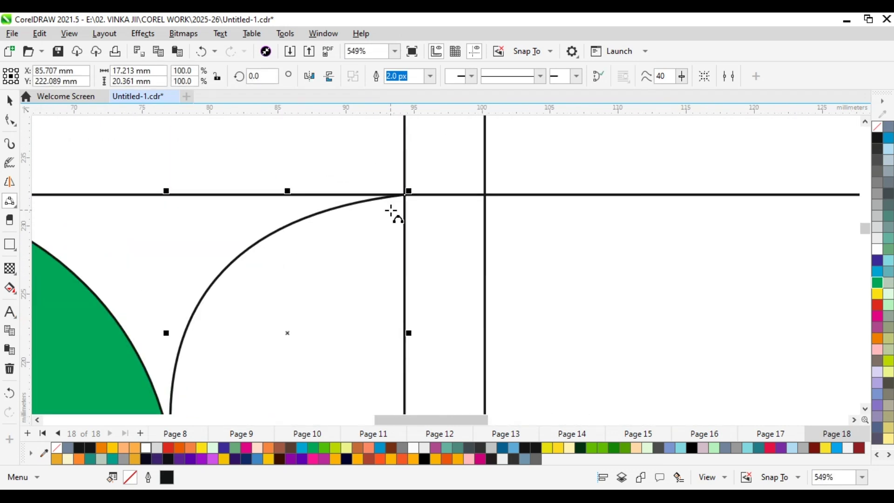
{"action": "scroll", "coordinate": [393, 212], "scroll_direction": "down", "scroll_amount": 5}
- Copy and paste the curve, and move the copy below the teardrop at the square's left edge
{"action": "right_click", "coordinate": [391, 255]}
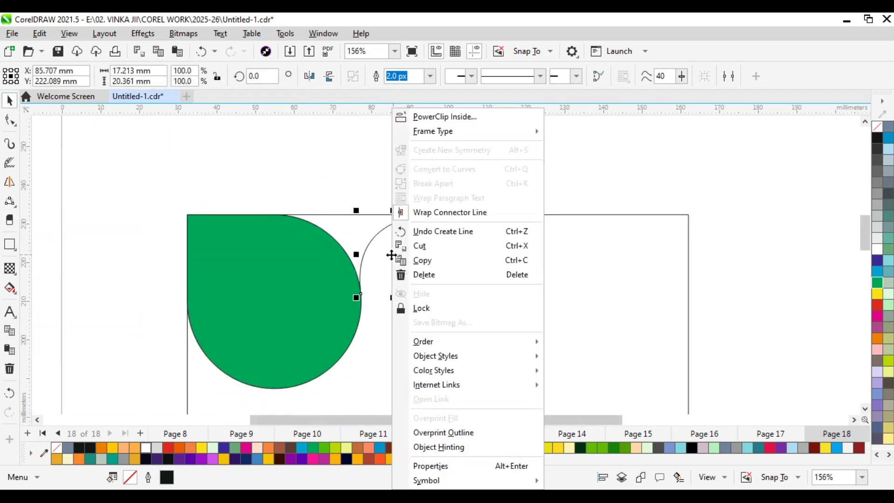
{"action": "left_click", "coordinate": [422, 259]}
{"action": "right_click", "coordinate": [371, 174]}
{"action": "left_click", "coordinate": [431, 272]}
{"action": "left_click_drag", "start_coordinate": [393, 255], "coordinate": [218, 409]}
- Rotate the copied curve to about 350.3° so it joins the horizontal strip's upper edge to the teardrop's underside
{"action": "scroll", "coordinate": [218, 408], "scroll_direction": "down", "scroll_amount": 2}
{"action": "left_click", "coordinate": [229, 305]}
{"action": "left_click_drag", "start_coordinate": [259, 269], "coordinate": [239, 265]}
{"action": "key", "text": "ctrl+z"}
{"action": "scroll", "coordinate": [270, 281], "scroll_direction": "up", "scroll_amount": 4}
{"action": "scroll", "coordinate": [313, 205], "scroll_direction": "down", "scroll_amount": 5}
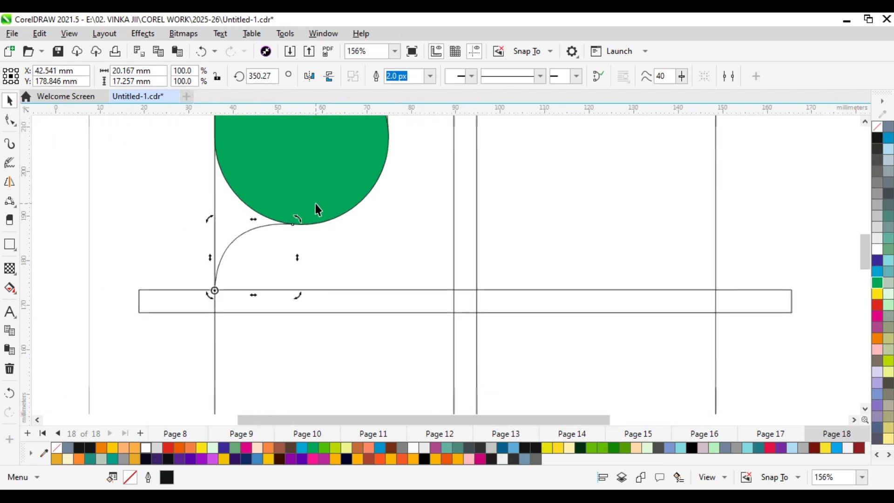
{"action": "key", "text": "Escape"}
- Draw a diagonal Pen line across the teardrop from its pointed corner to the opposite edge
{"action": "left_click", "coordinate": [318, 211]}
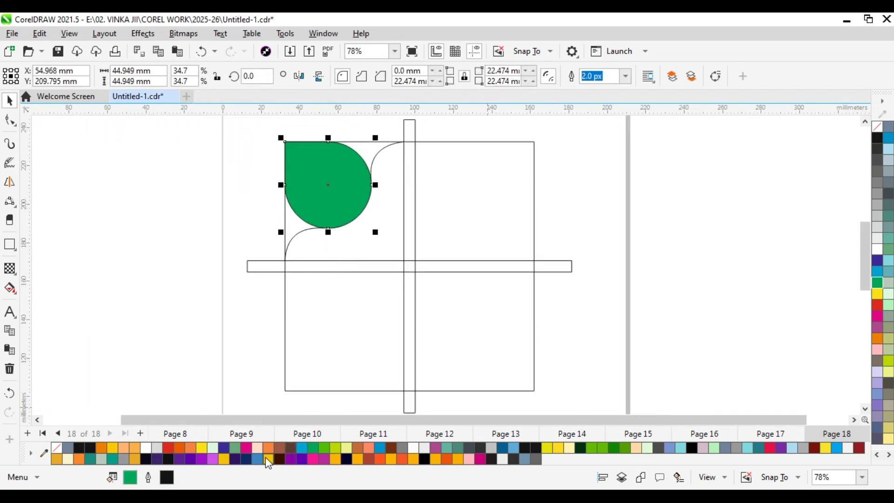
{"action": "left_click", "coordinate": [10, 200]}
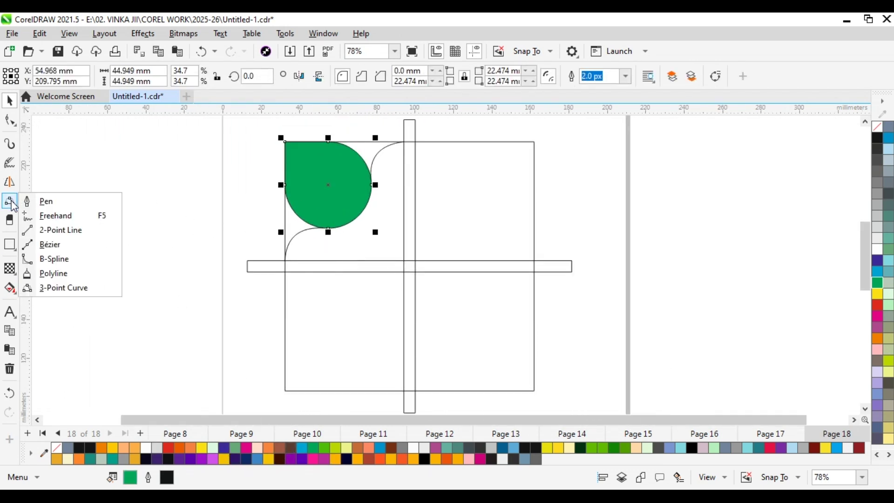
{"action": "left_click", "coordinate": [37, 200]}
{"action": "left_click", "coordinate": [292, 141]}
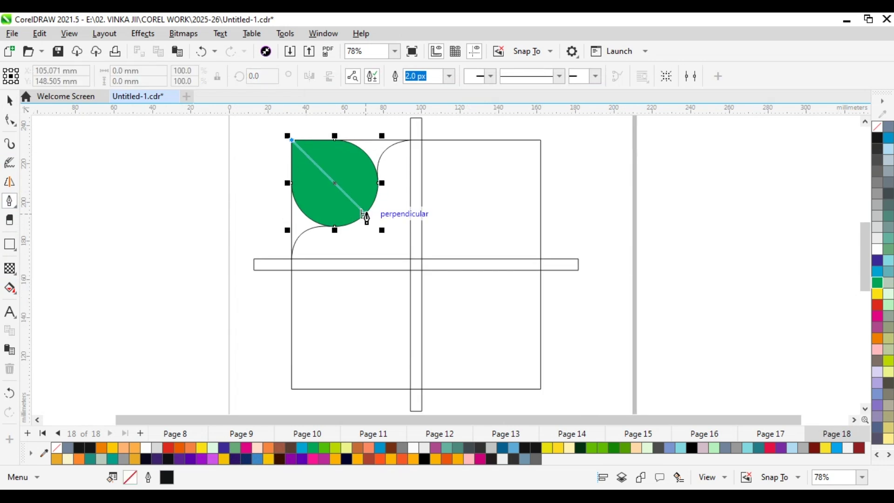
{"action": "double_click", "coordinate": [365, 214]}
{"action": "scroll", "coordinate": [370, 217], "scroll_direction": "up", "scroll_amount": 2}
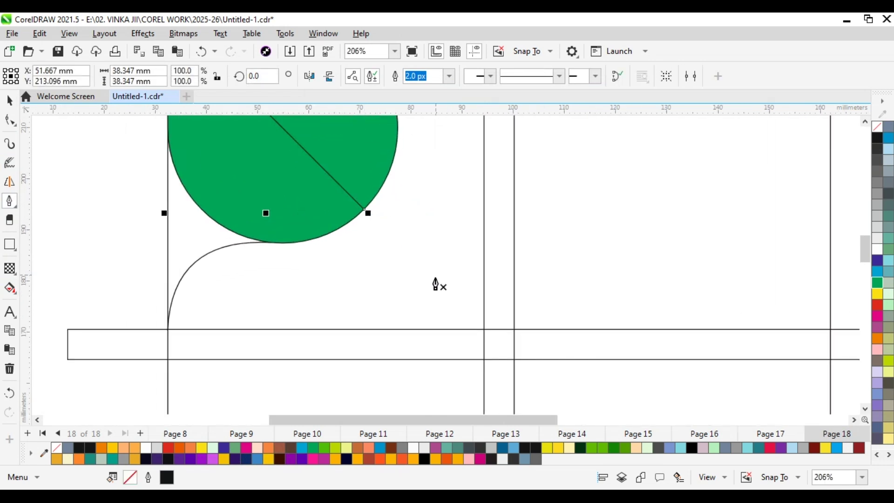
{"action": "scroll", "coordinate": [437, 283], "scroll_direction": "down", "scroll_amount": 2}
- Bend the teardrop's diagonal line into an S-shaped curve by converting it to a curve and adjusting its node handles
{"action": "left_click", "coordinate": [10, 121]}
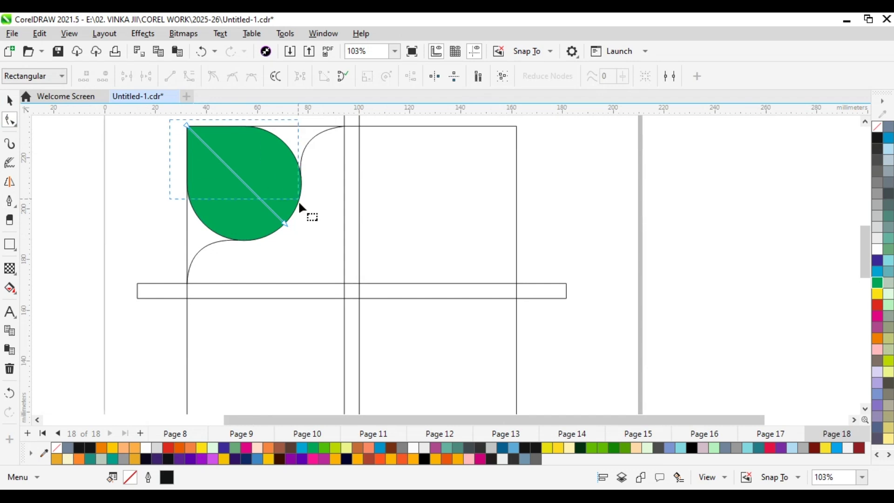
{"action": "left_click_drag", "start_coordinate": [313, 229], "coordinate": [313, 229]}
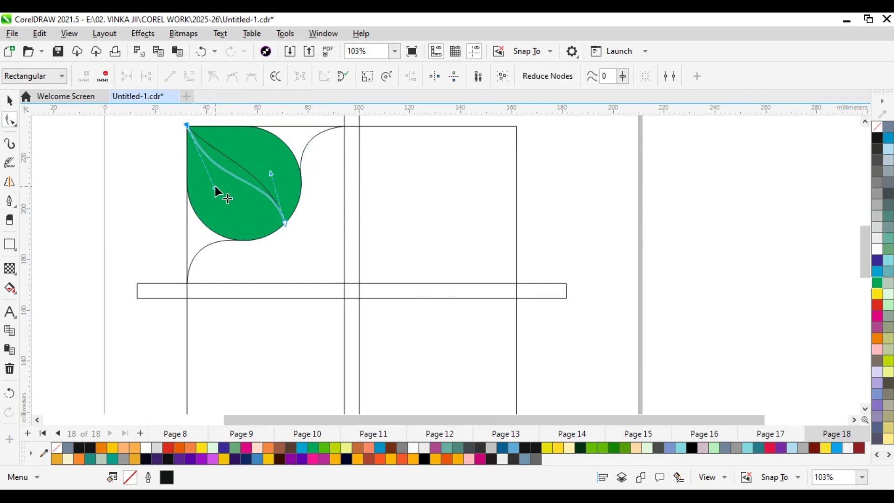
{"action": "scroll", "coordinate": [264, 201], "scroll_direction": "up", "scroll_amount": 1}
{"action": "scroll", "coordinate": [176, 163], "scroll_direction": "up", "scroll_amount": 3}
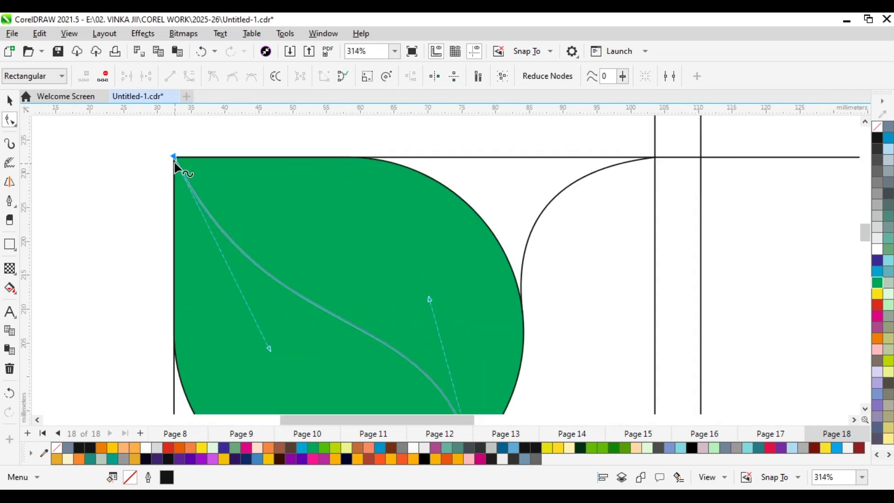
{"action": "scroll", "coordinate": [174, 163], "scroll_direction": "down", "scroll_amount": 2}
{"action": "left_click", "coordinate": [9, 100]}
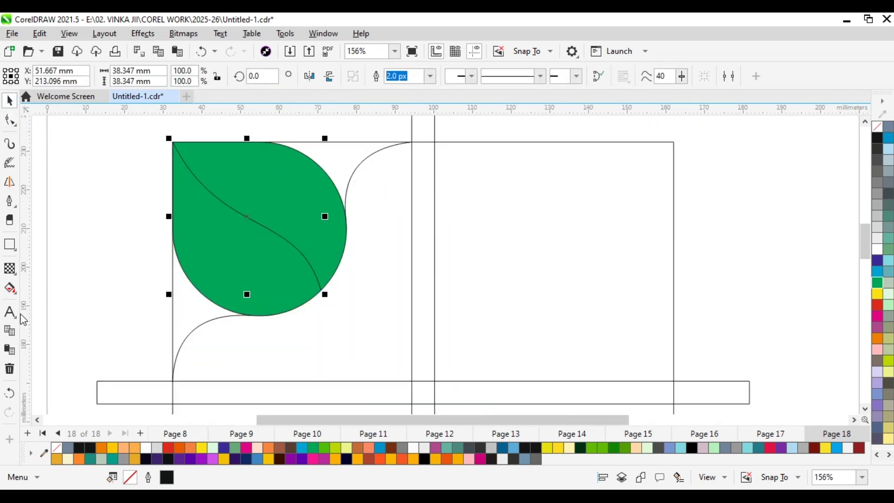
- Smart Fill the teardrop's divided areas with slate blue and a 2.36 px black outline, and deselect
{"action": "left_click", "coordinate": [10, 288]}
{"action": "left_click", "coordinate": [51, 315]}
{"action": "left_click", "coordinate": [270, 187]}
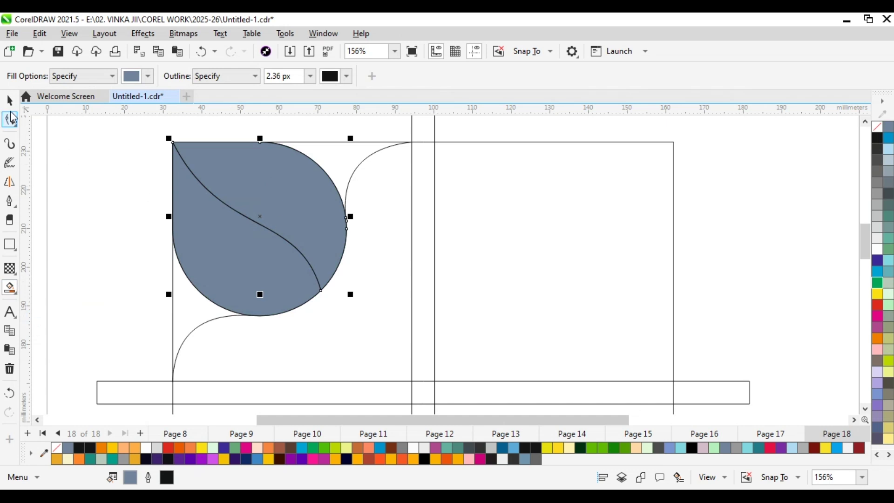
{"action": "key", "text": "space"}
{"action": "scroll", "coordinate": [278, 197], "scroll_direction": "down", "scroll_amount": 1}
{"action": "left_click", "coordinate": [64, 188]}
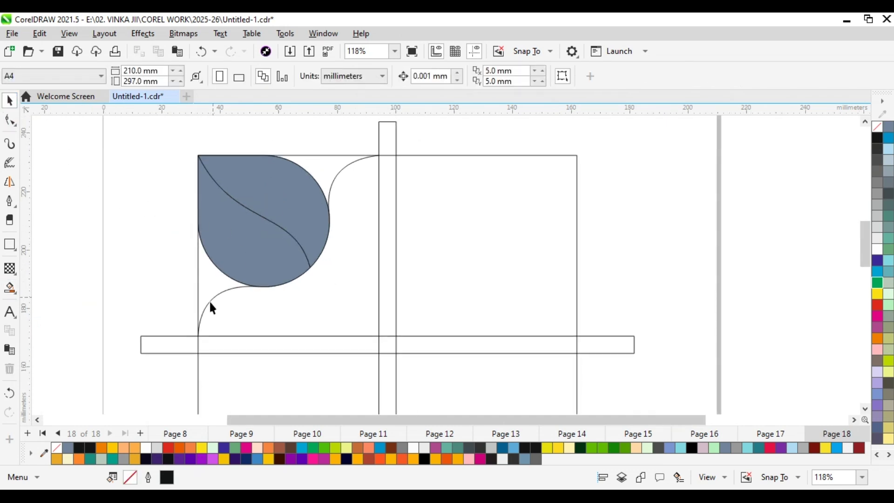
- Try to Smart Fill the region between the teardrop, its two curves and the crossing strips, and undo it
{"action": "left_click", "coordinate": [10, 288]}
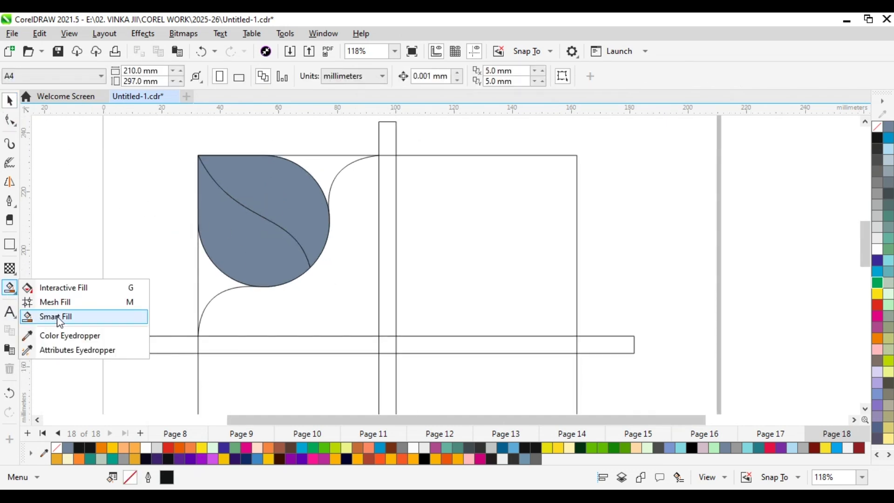
{"action": "left_click", "coordinate": [40, 362]}
{"action": "left_click", "coordinate": [9, 289]}
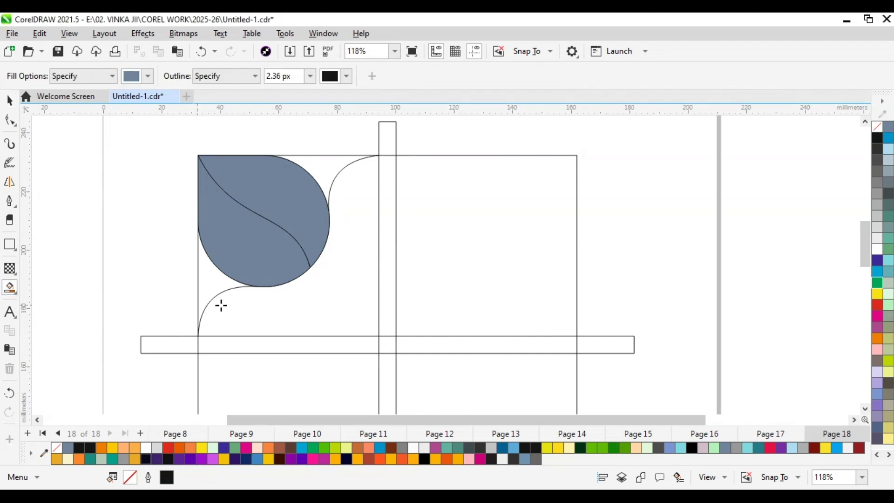
{"action": "left_click", "coordinate": [358, 330]}
{"action": "key", "text": "ctrl+z"}
- Move the end node of the lower connecting curve so it meets the teardrop's underside exactly
{"action": "left_click", "coordinate": [10, 100]}
{"action": "scroll", "coordinate": [200, 321], "scroll_direction": "up", "scroll_amount": 3}
{"action": "scroll", "coordinate": [208, 325], "scroll_direction": "up", "scroll_amount": 3}
{"action": "left_click", "coordinate": [191, 338]}
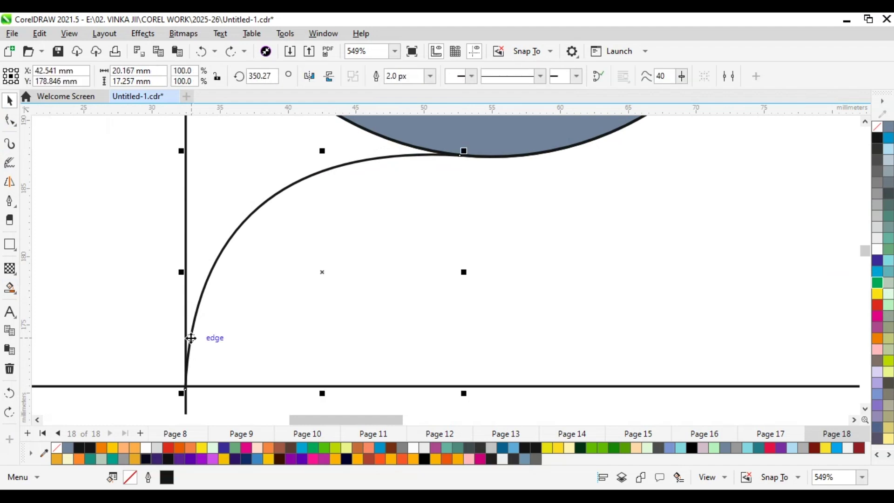
{"action": "left_click", "coordinate": [10, 120]}
{"action": "scroll", "coordinate": [478, 135], "scroll_direction": "up", "scroll_amount": 2}
{"action": "left_click", "coordinate": [463, 175]}
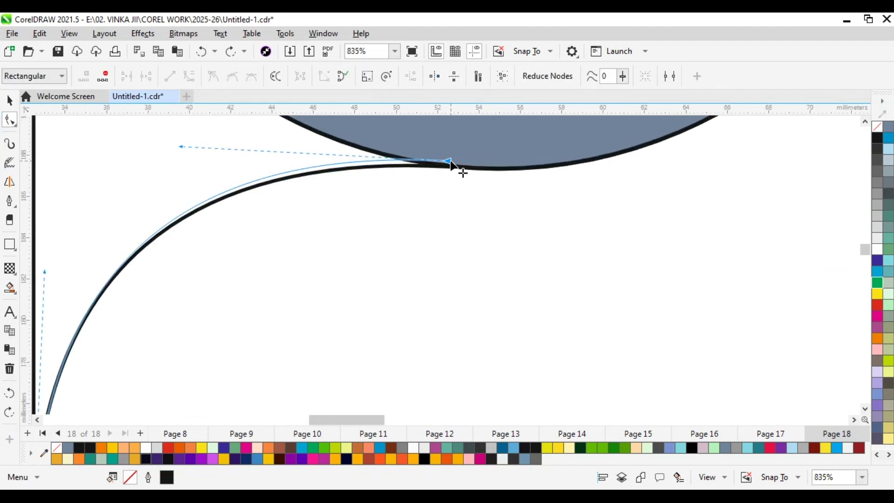
{"action": "scroll", "coordinate": [454, 170], "scroll_direction": "up", "scroll_amount": 3}
{"action": "scroll", "coordinate": [451, 168], "scroll_direction": "up", "scroll_amount": 1}
{"action": "left_click_drag", "start_coordinate": [448, 175], "coordinate": [456, 172]}
{"action": "scroll", "coordinate": [461, 184], "scroll_direction": "down", "scroll_amount": 3}
{"action": "scroll", "coordinate": [254, 369], "scroll_direction": "up", "scroll_amount": 2}
{"action": "scroll", "coordinate": [255, 333], "scroll_direction": "down", "scroll_amount": 1}
{"action": "left_click", "coordinate": [10, 101]}
- Smart Fill the region between the teardrop, the two curves and the strips with slate blue and a 2.36 px black outline
{"action": "scroll", "coordinate": [69, 206], "scroll_direction": "down", "scroll_amount": 1}
{"action": "left_click", "coordinate": [9, 288]}
{"action": "left_click", "coordinate": [308, 211]}
{"action": "scroll", "coordinate": [288, 298], "scroll_direction": "down", "scroll_amount": 3}
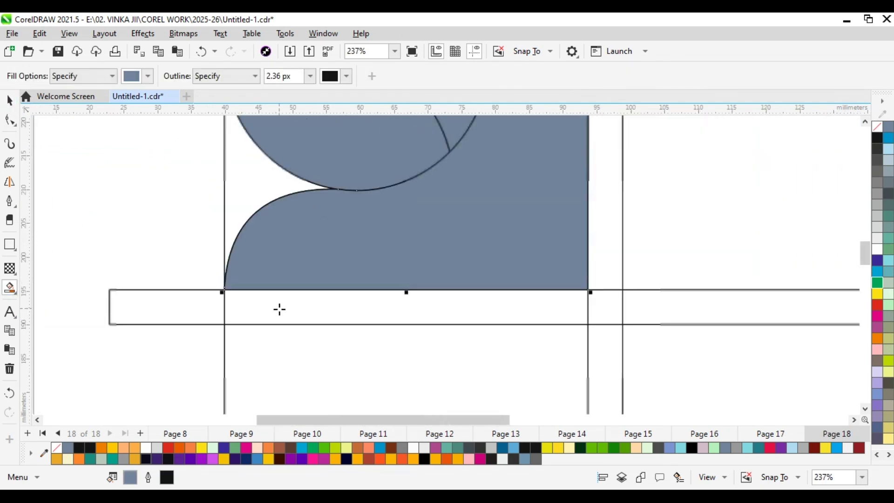
{"action": "key", "text": "space"}
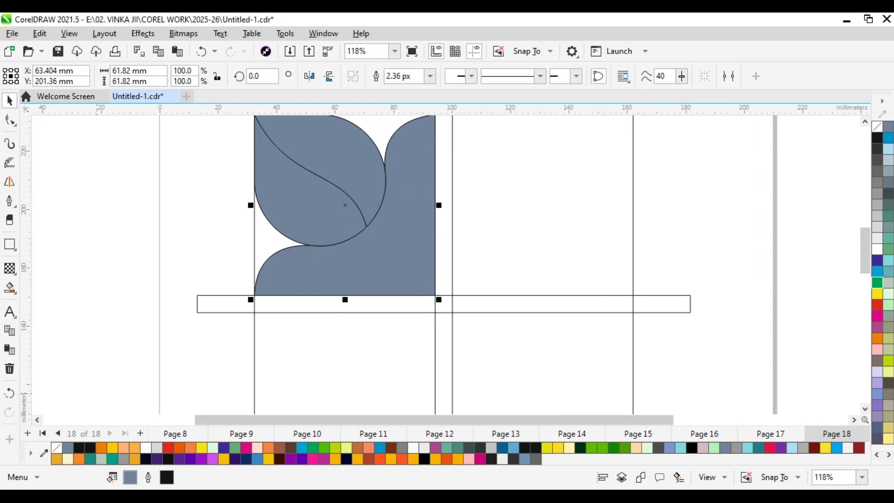
- Fill the lower half of the teardrop with dark blue
{"action": "left_click", "coordinate": [252, 369]}
{"action": "left_click", "coordinate": [297, 189]}
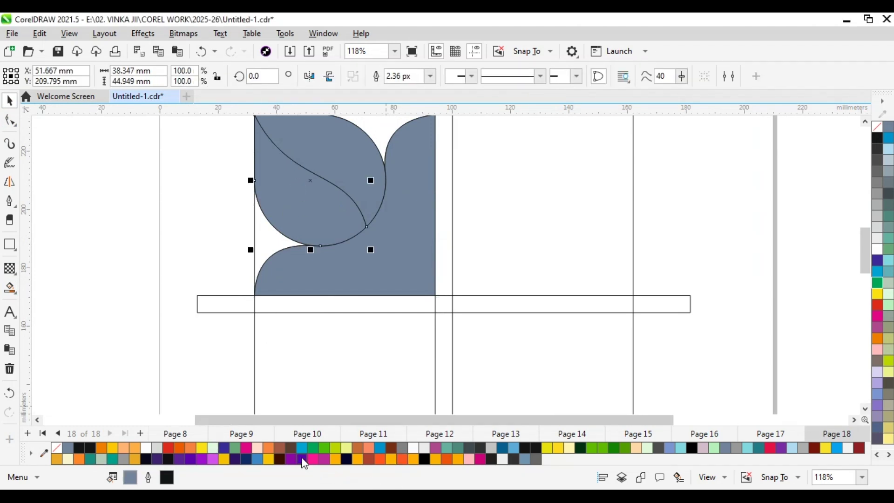
{"action": "left_click", "coordinate": [876, 261]}
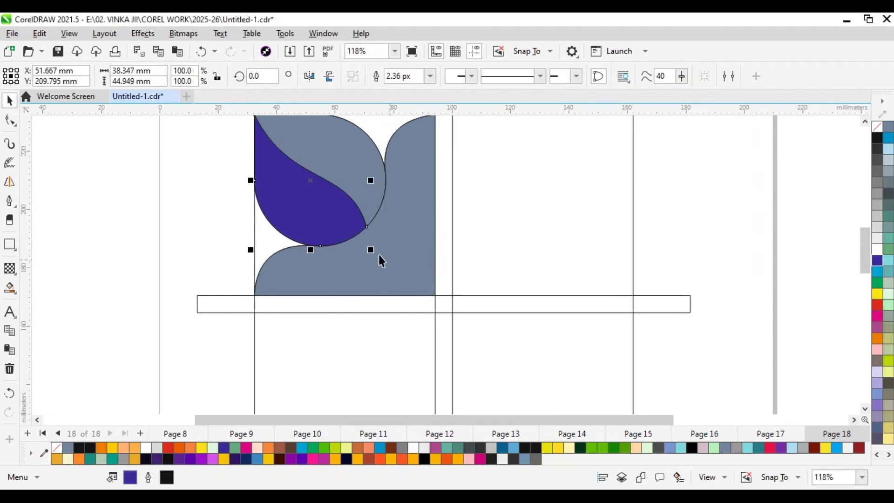
- Apply a linear gradient to the teardrop's lower half, from purple at the pointed corner to white beyond the rounded end
{"action": "left_click", "coordinate": [10, 289]}
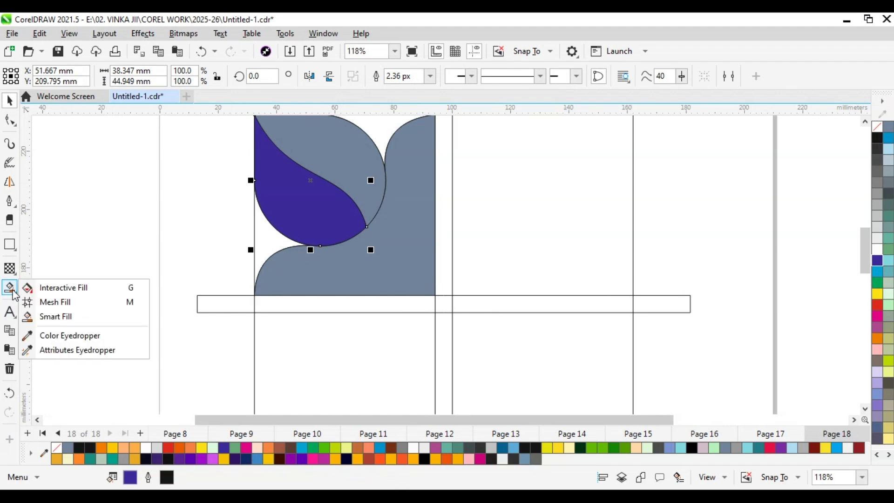
{"action": "left_click", "coordinate": [60, 287]}
{"action": "left_click_drag", "start_coordinate": [256, 119], "coordinate": [380, 269]}
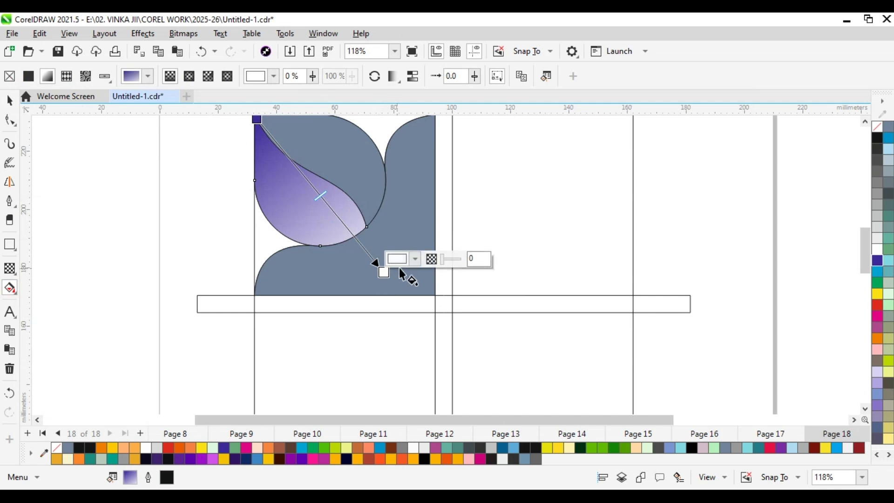
{"action": "left_click_drag", "start_coordinate": [383, 272], "coordinate": [386, 278]}
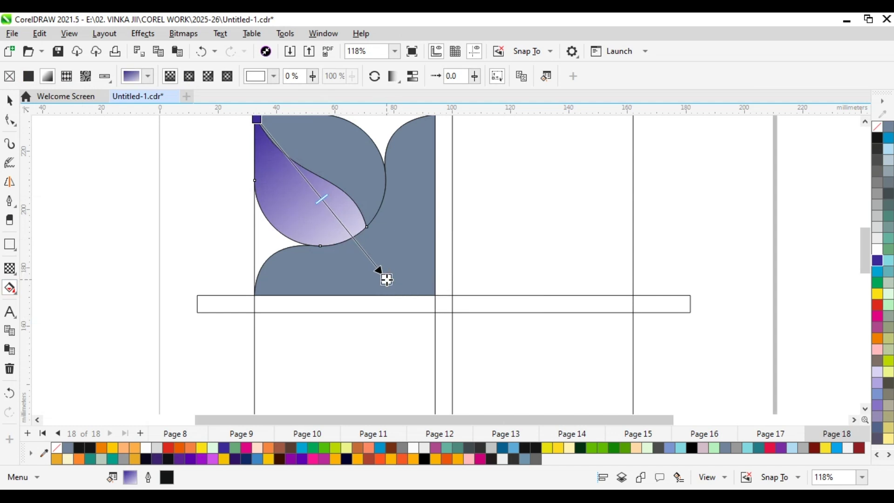
{"action": "left_click_drag", "start_coordinate": [323, 201], "coordinate": [333, 213]}
{"action": "scroll", "coordinate": [333, 214], "scroll_direction": "down", "scroll_amount": 3}
{"action": "scroll", "coordinate": [283, 144], "scroll_direction": "up", "scroll_amount": 2}
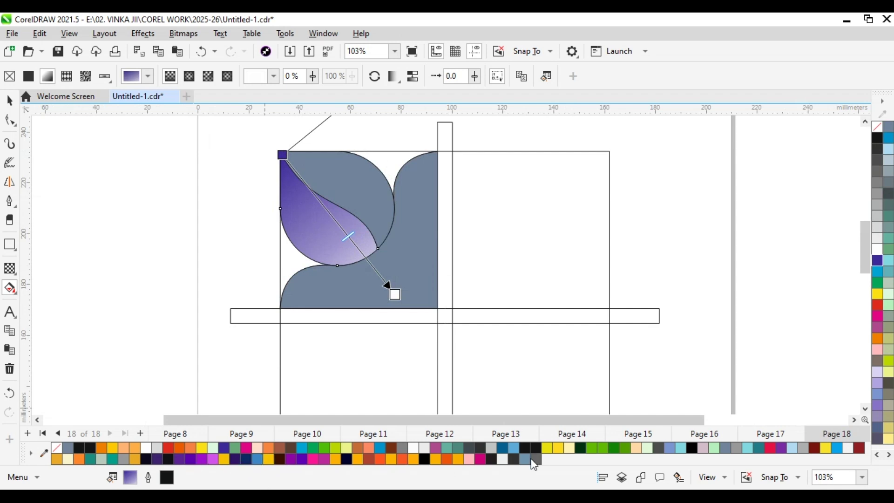
{"action": "left_click_drag", "start_coordinate": [301, 459], "coordinate": [283, 155]}
{"action": "left_click", "coordinate": [10, 100]}
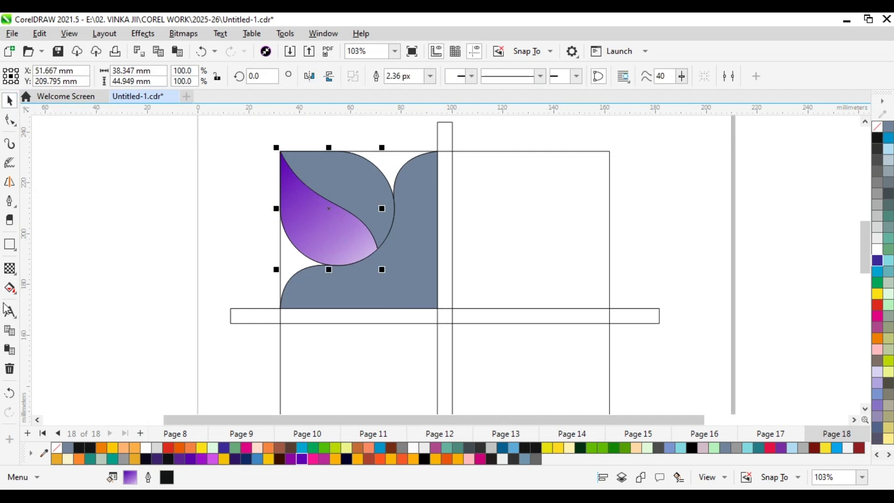
- Copy the purple gradient onto the teardrop's upper half, and reverse the lower half's gradient so purple starts at its rounded end
{"action": "left_click", "coordinate": [11, 294]}
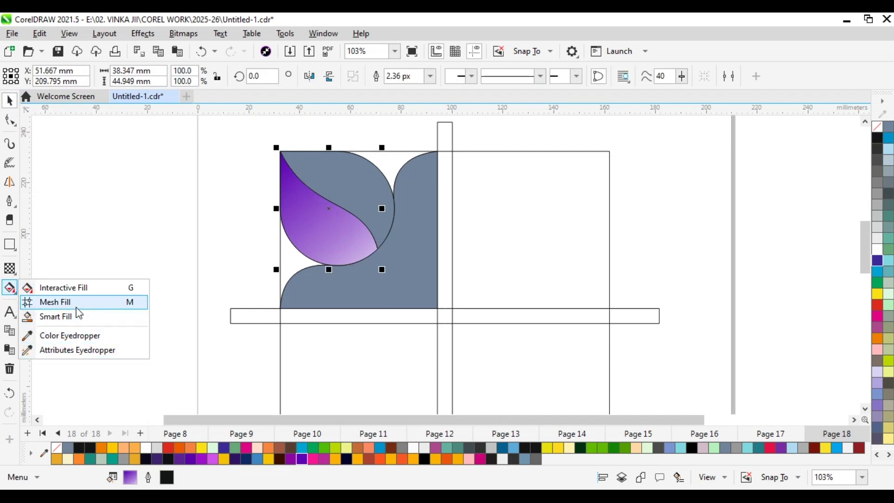
{"action": "left_click", "coordinate": [71, 336]}
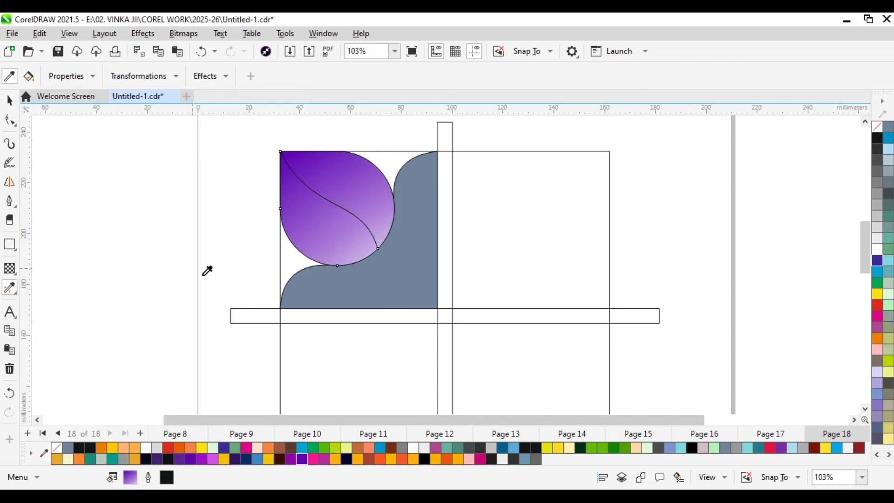
{"action": "left_click", "coordinate": [12, 289]}
{"action": "left_click", "coordinate": [51, 286]}
{"action": "left_click_drag", "start_coordinate": [283, 154], "coordinate": [407, 252]}
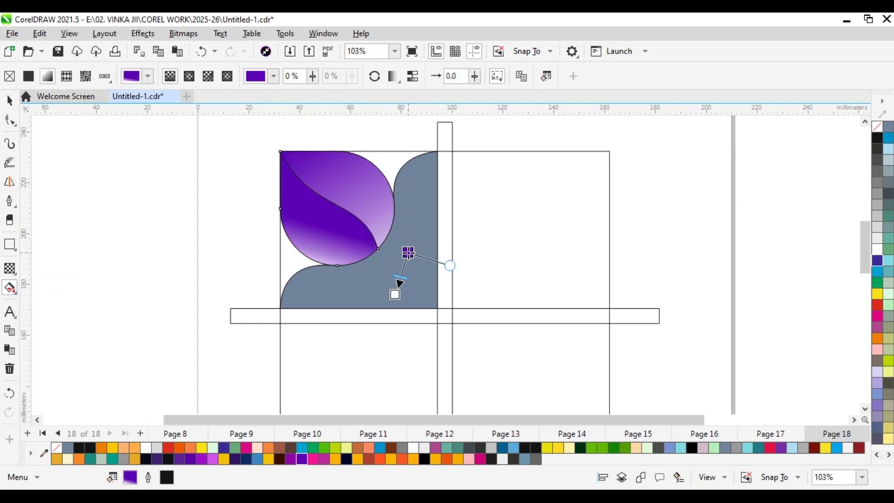
{"action": "left_click_drag", "start_coordinate": [395, 294], "coordinate": [263, 134]}
{"action": "left_click", "coordinate": [10, 101]}
{"action": "left_click", "coordinate": [202, 250]}
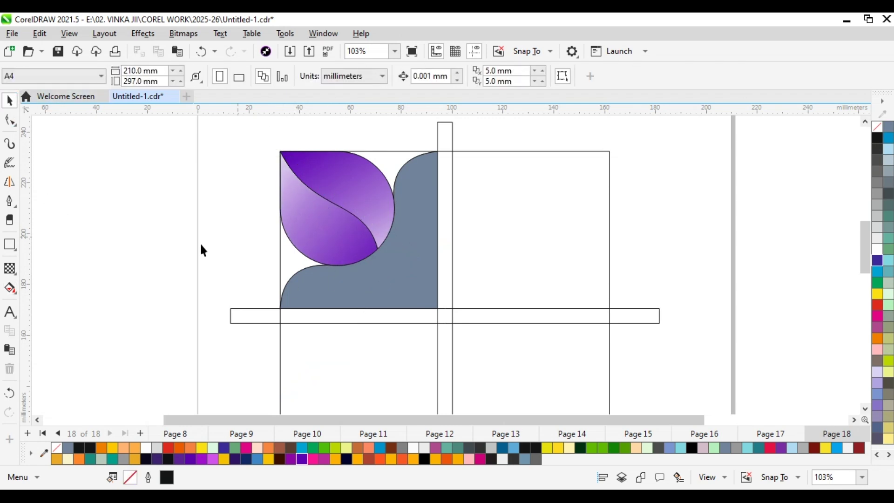
- Copy the gradient of the teardrop's lower half onto the slate blue region with the Attributes Eyedropper
{"action": "left_click", "coordinate": [13, 312]}
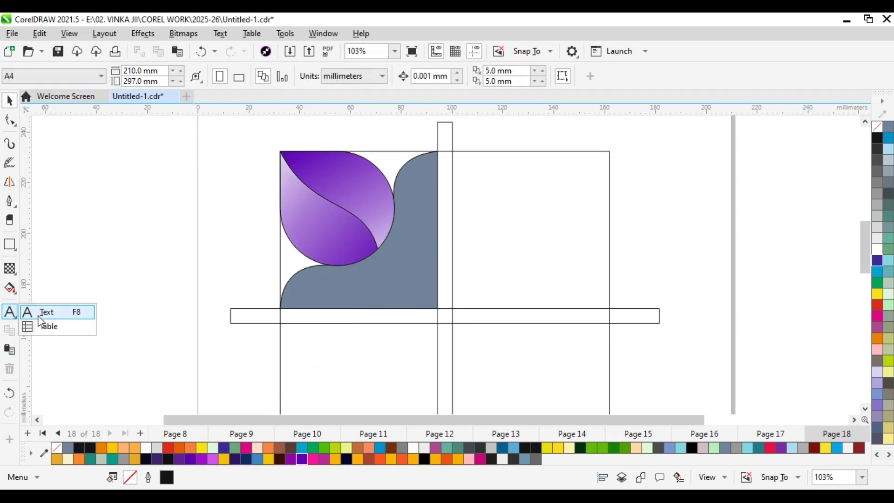
{"action": "left_click", "coordinate": [8, 290]}
{"action": "left_click", "coordinate": [45, 335]}
{"action": "left_click", "coordinate": [389, 200]}
{"action": "left_click", "coordinate": [376, 296]}
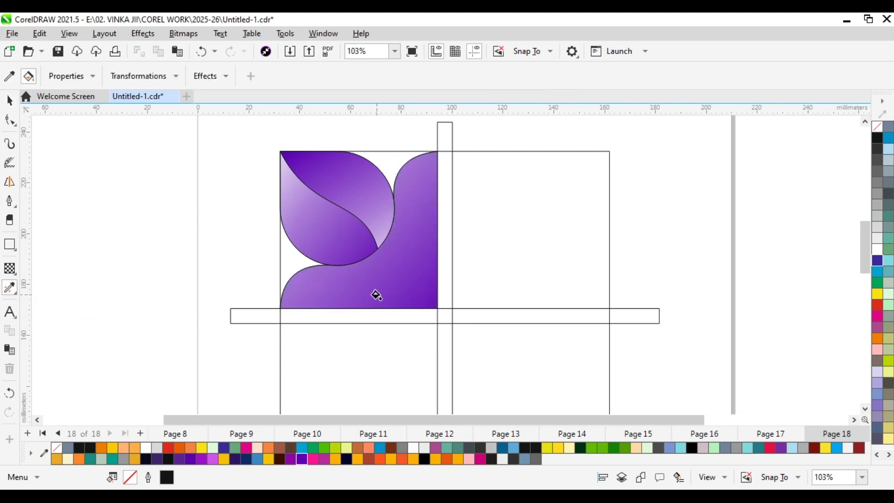
{"action": "left_click", "coordinate": [8, 100]}
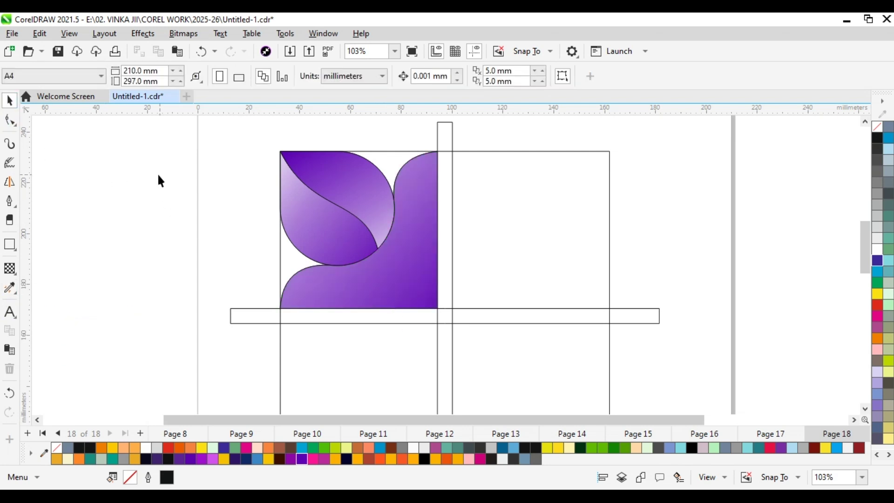
- Shift the gradient midpoint of the region wrapping the teardrop towards its purple end
{"action": "scroll", "coordinate": [112, 159], "scroll_direction": "down", "scroll_amount": 1}
{"action": "scroll", "coordinate": [342, 246], "scroll_direction": "up", "scroll_amount": 2}
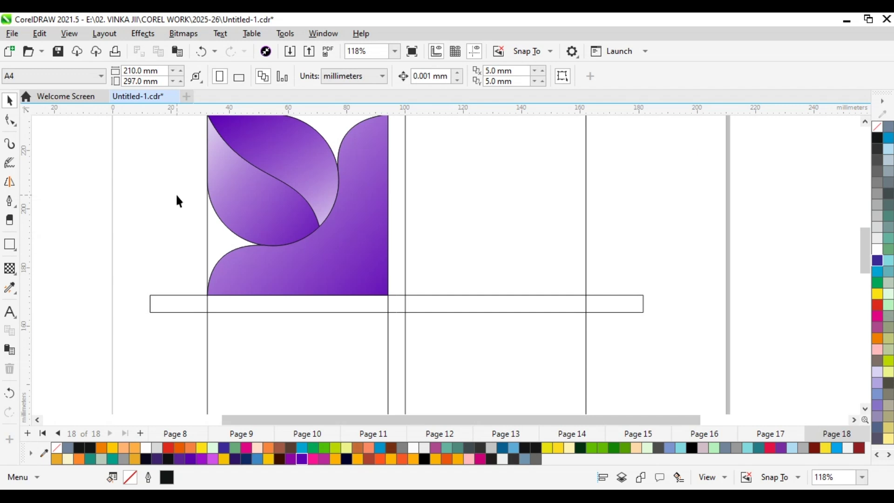
{"action": "left_click", "coordinate": [16, 290]}
{"action": "left_click", "coordinate": [70, 287]}
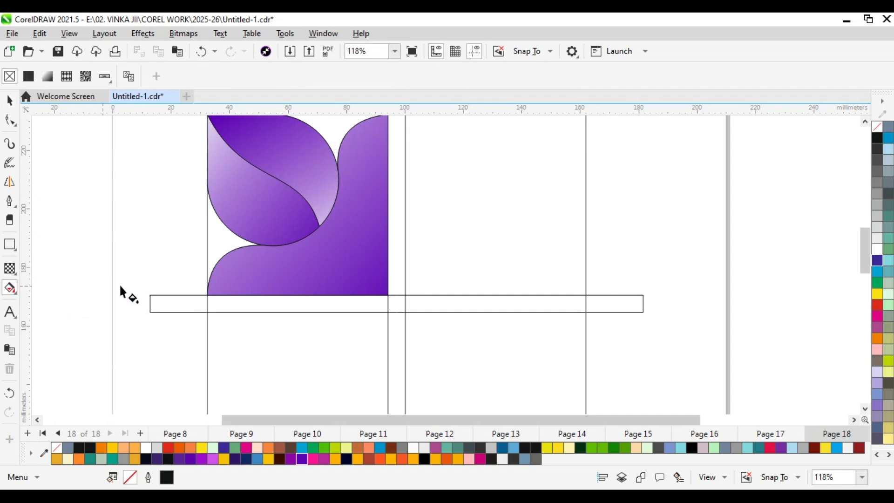
{"action": "left_click", "coordinate": [320, 229]}
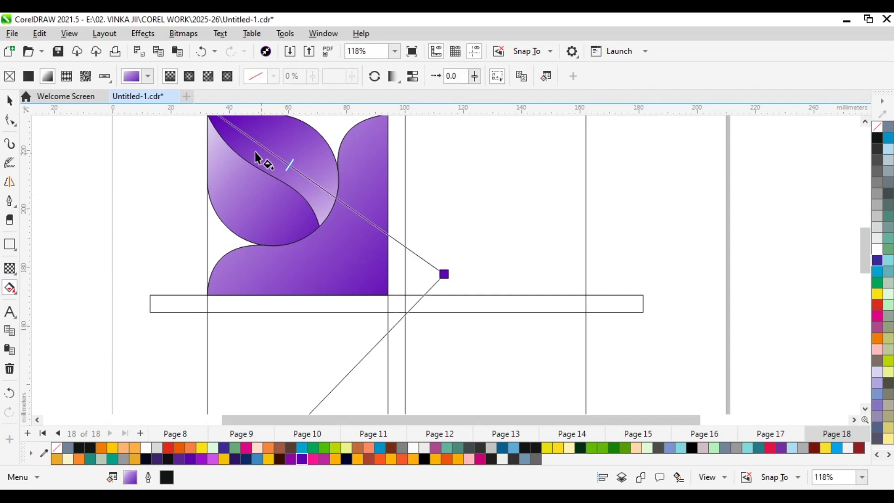
{"action": "scroll", "coordinate": [344, 249], "scroll_direction": "down", "scroll_amount": 1}
{"action": "left_click_drag", "start_coordinate": [300, 175], "coordinate": [315, 188]}
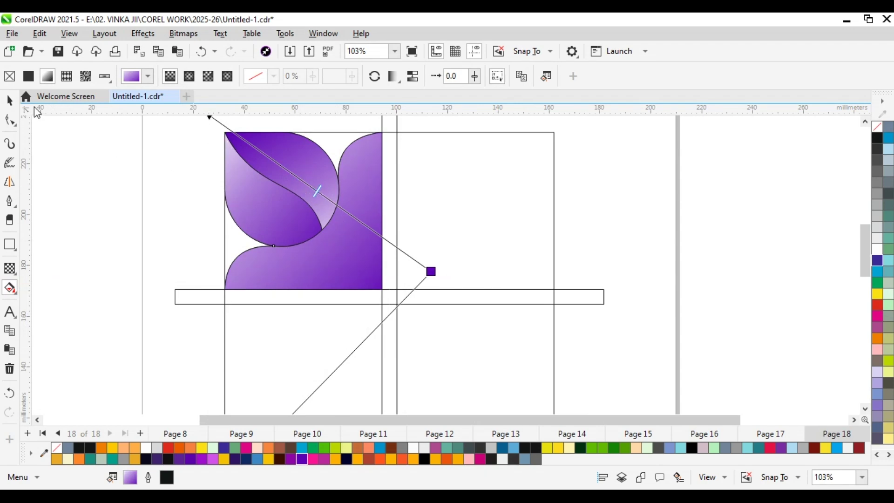
{"action": "key", "text": "space"}
- Apply an inside contour to the region wrapping the teardrop, with 32 steps and a 0.422 mm offset
{"action": "left_click", "coordinate": [10, 288]}
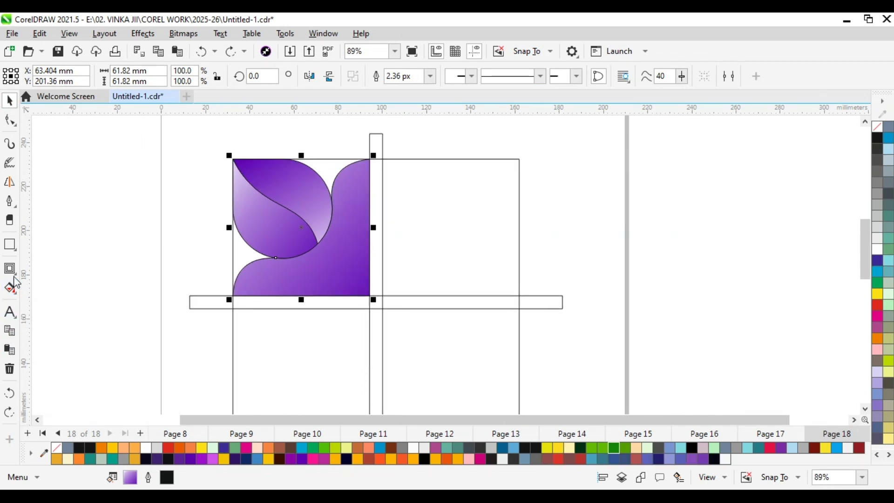
{"action": "left_click", "coordinate": [11, 272]}
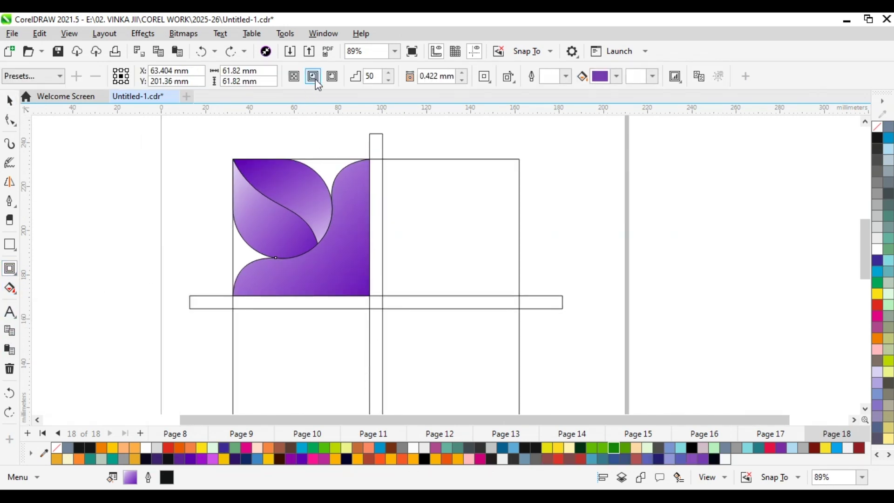
{"action": "left_click_drag", "start_coordinate": [301, 295], "coordinate": [299, 266]}
{"action": "scroll", "coordinate": [301, 289], "scroll_direction": "up", "scroll_amount": 2}
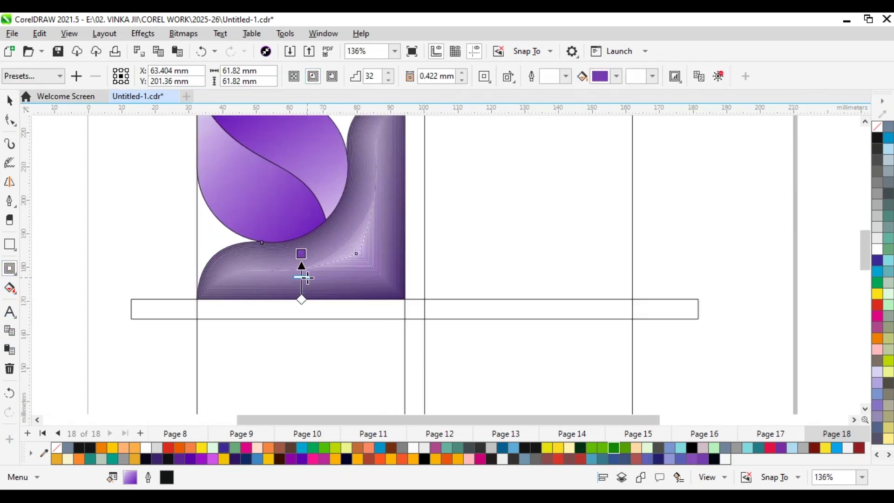
- Remove the contoured region's outline and set the contour's fill colour to bright pinkish violet
{"action": "right_click", "coordinate": [868, 127]}
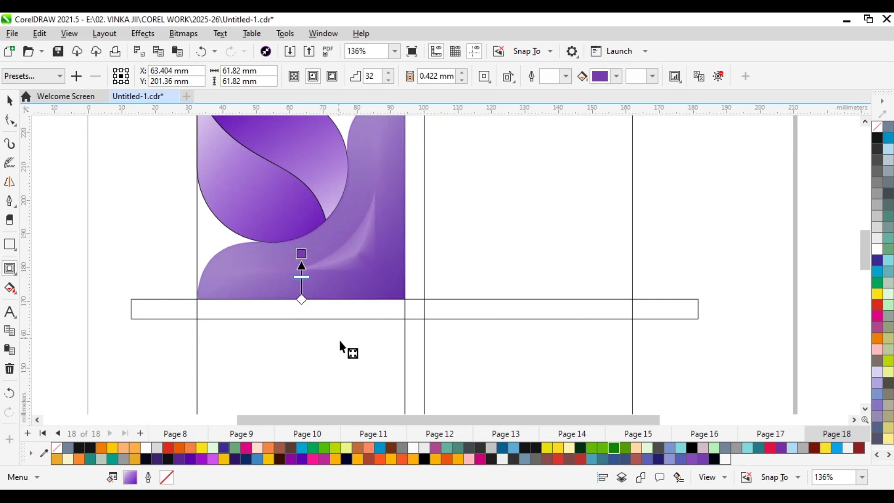
{"action": "left_click_drag", "start_coordinate": [212, 460], "coordinate": [303, 252]}
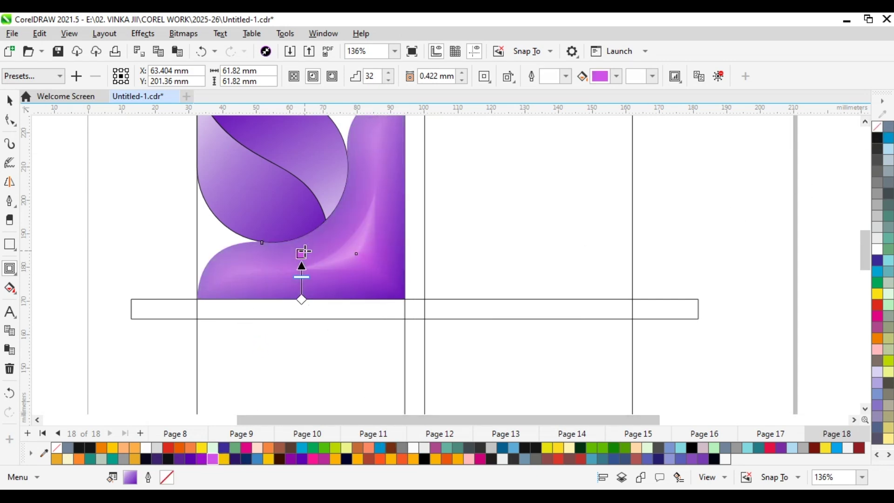
{"action": "left_click", "coordinate": [9, 100]}
{"action": "scroll", "coordinate": [256, 243], "scroll_direction": "down", "scroll_amount": 2}
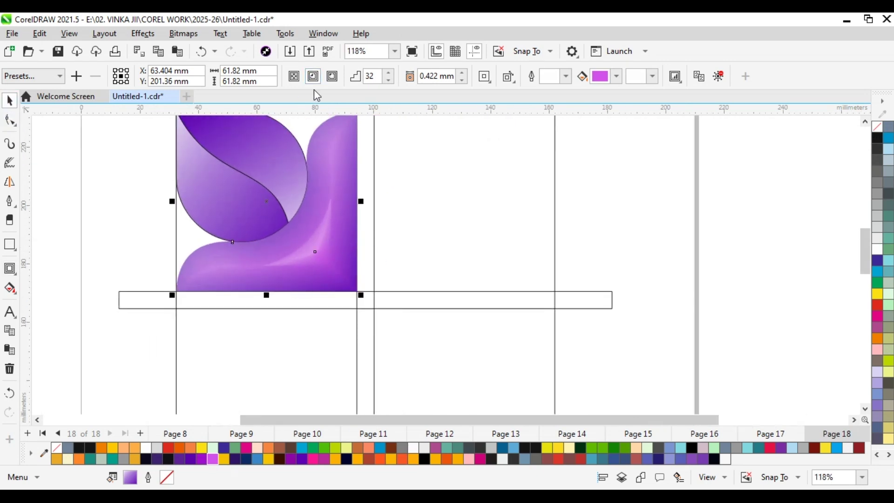
- Adjust the contour's depth and step spacing to 21 steps with a 0.377 mm offset
{"action": "left_click", "coordinate": [9, 268]}
{"action": "scroll", "coordinate": [255, 279], "scroll_direction": "up", "scroll_amount": 5}
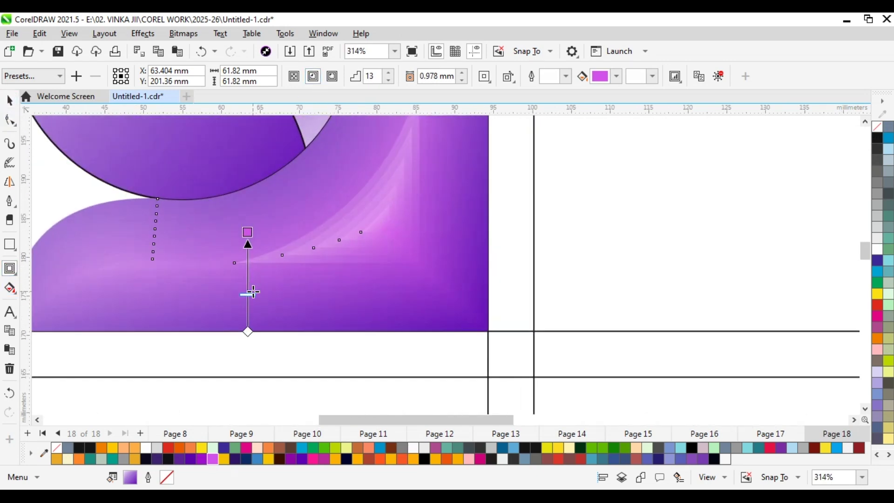
{"action": "left_click_drag", "start_coordinate": [248, 295], "coordinate": [248, 289]}
{"action": "left_click_drag", "start_coordinate": [246, 229], "coordinate": [247, 255]}
{"action": "scroll", "coordinate": [230, 218], "scroll_direction": "down", "scroll_amount": 2}
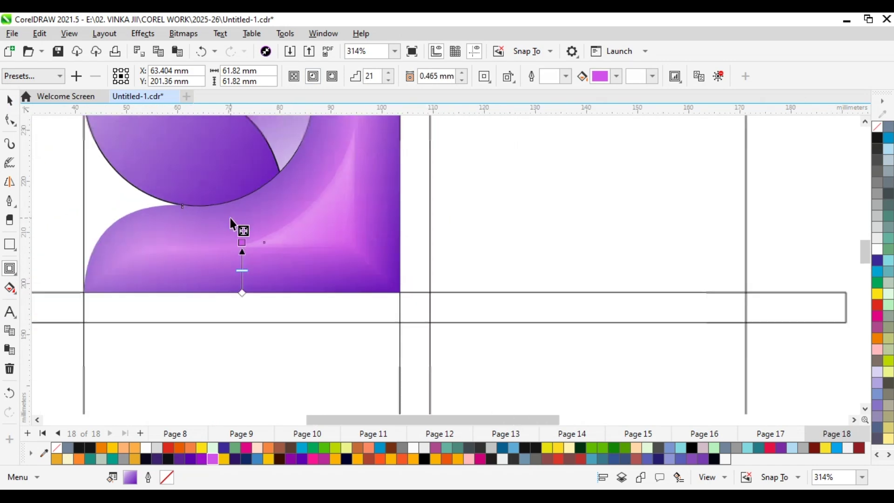
{"action": "scroll", "coordinate": [256, 242], "scroll_direction": "down", "scroll_amount": 3}
{"action": "left_click_drag", "start_coordinate": [238, 247], "coordinate": [238, 240]}
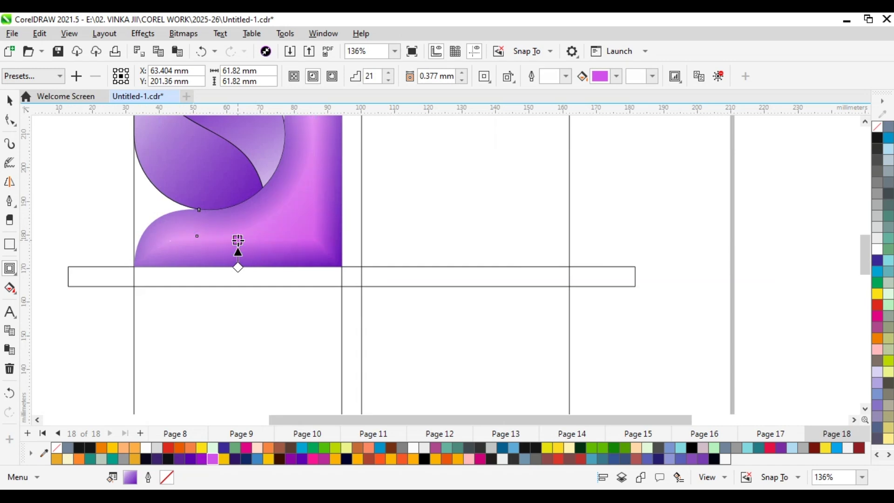
{"action": "scroll", "coordinate": [237, 241], "scroll_direction": "down", "scroll_amount": 2}
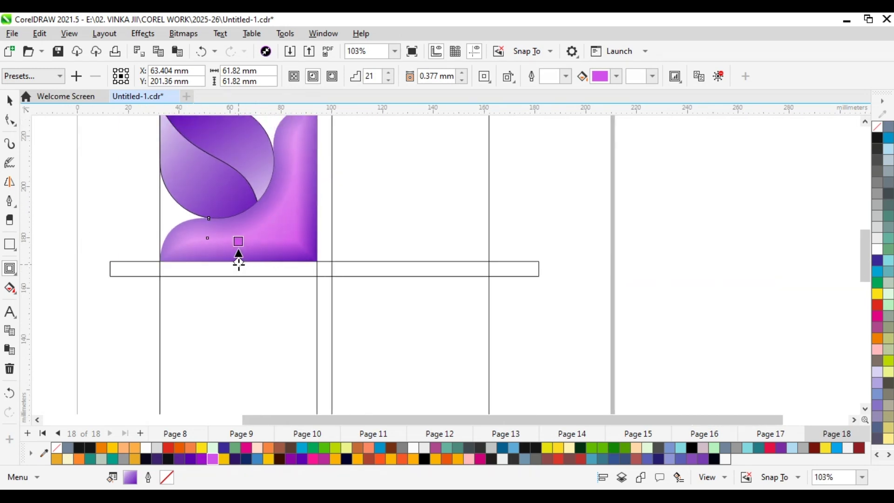
{"action": "scroll", "coordinate": [238, 261], "scroll_direction": "up", "scroll_amount": 4}
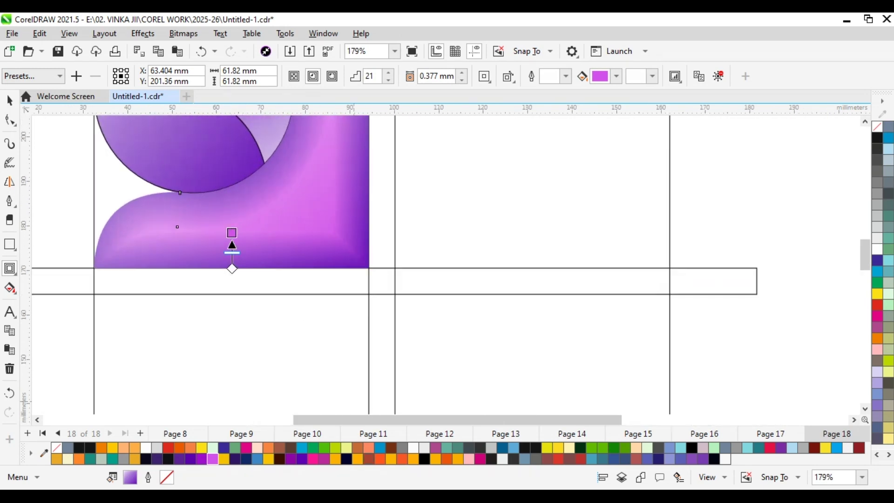
- Change the fill colour of the contour on the region wrapping the teardrop to a light lavender purple
{"action": "left_click", "coordinate": [617, 84]}
{"action": "mouse_move", "coordinate": [643, 174]}
{"action": "left_mouse_down"}
{"action": "mouse_move", "coordinate": [628, 163]}
{"action": "mouse_move", "coordinate": [634, 146]}
{"action": "left_mouse_up"}
{"action": "left_click", "coordinate": [654, 127]}
{"action": "left_click", "coordinate": [637, 153]}
{"action": "mouse_move", "coordinate": [632, 185]}
{"action": "left_mouse_down"}
{"action": "mouse_move", "coordinate": [615, 143]}
{"action": "mouse_move", "coordinate": [637, 159]}
{"action": "left_mouse_up"}
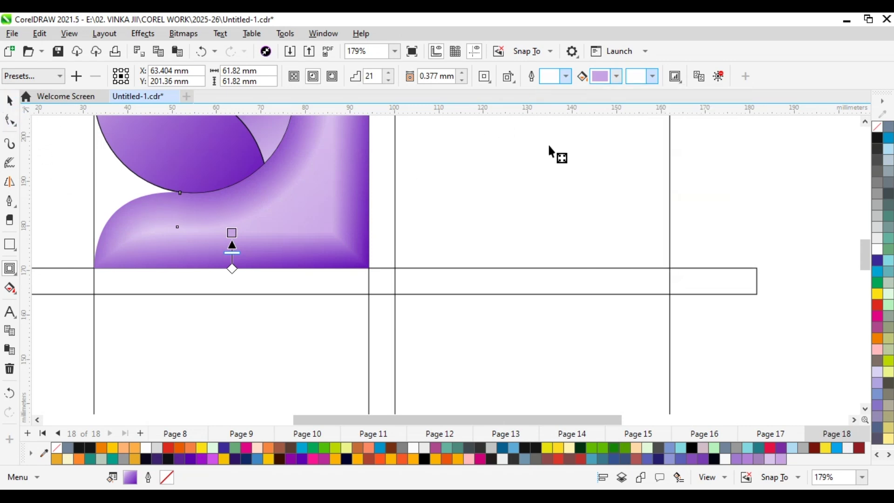
- Change the wrapping region's fountain fill to the rectangular type
{"action": "double_click", "coordinate": [130, 480]}
{"action": "left_click_drag", "start_coordinate": [353, 263], "coordinate": [403, 256]}
{"action": "left_click_drag", "start_coordinate": [455, 73], "coordinate": [648, 107]}
{"action": "left_click_drag", "start_coordinate": [539, 235], "coordinate": [522, 194]}
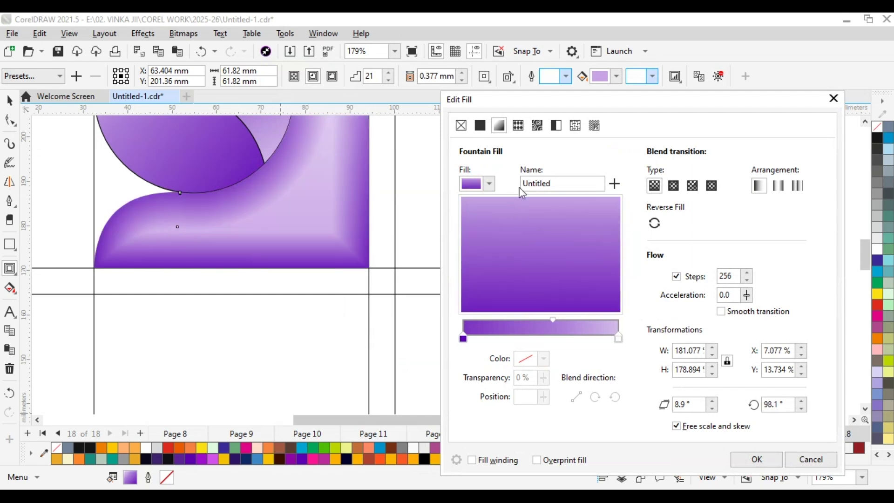
{"action": "left_click", "coordinate": [675, 187]}
{"action": "left_click", "coordinate": [693, 187]}
{"action": "left_click", "coordinate": [711, 186]}
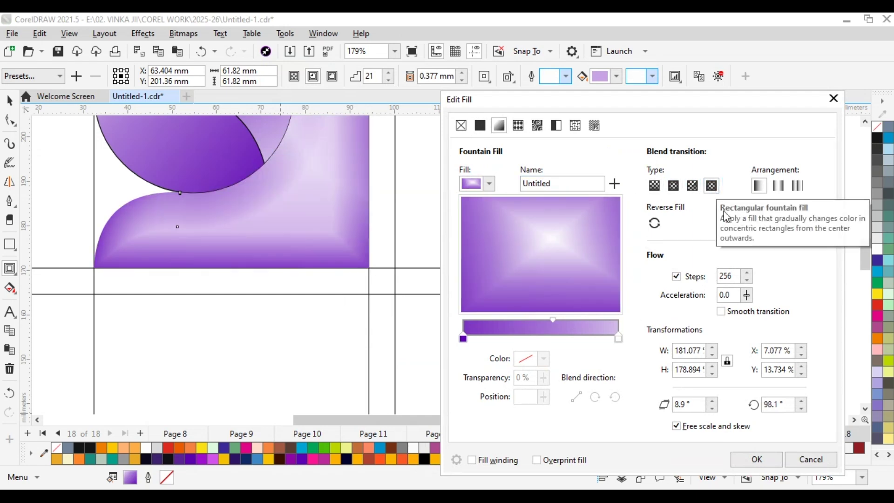
{"action": "left_click", "coordinate": [758, 460]}
- Widen the inside contour's offset to 0.481 mm on the region wrapping the teardrop
{"action": "left_click_drag", "start_coordinate": [234, 233], "coordinate": [230, 224]}
{"action": "scroll", "coordinate": [261, 235], "scroll_direction": "down", "scroll_amount": 2}
{"action": "scroll", "coordinate": [284, 221], "scroll_direction": "up", "scroll_amount": 1}
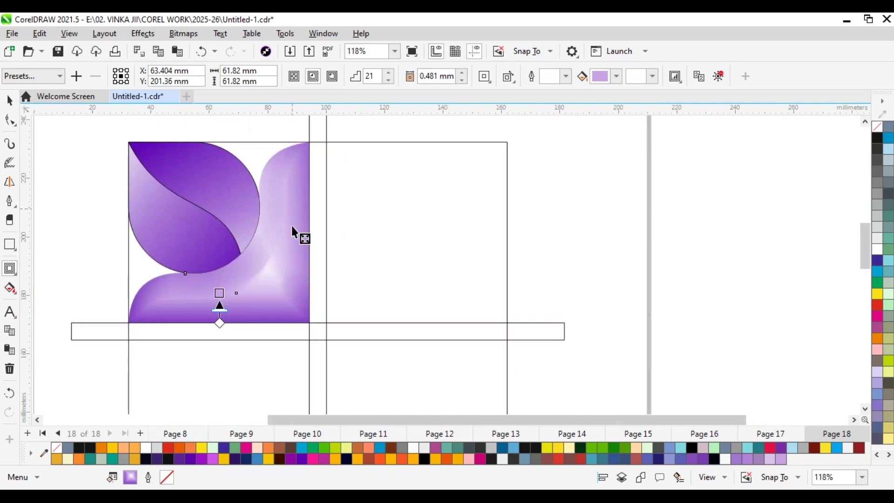
- Shorten the wrapping region's rectangular gradient and shift its centre towards the region's inner corner
{"action": "left_click", "coordinate": [10, 289]}
{"action": "scroll", "coordinate": [273, 257], "scroll_direction": "down", "scroll_amount": 2}
{"action": "mouse_move", "coordinate": [237, 228]}
{"action": "left_mouse_down"}
{"action": "mouse_move", "coordinate": [253, 264]}
{"action": "mouse_move", "coordinate": [231, 239]}
{"action": "left_mouse_up"}
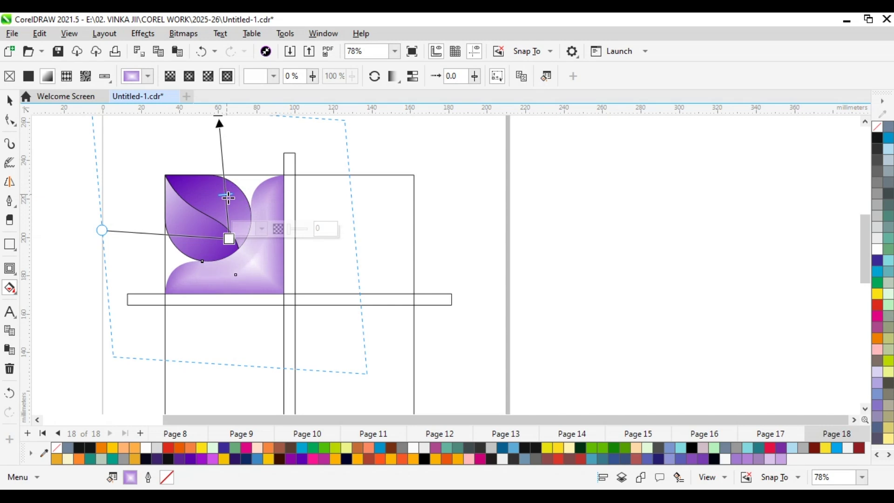
{"action": "scroll", "coordinate": [245, 198], "scroll_direction": "down", "scroll_amount": 1}
{"action": "left_click_drag", "start_coordinate": [224, 124], "coordinate": [231, 186]}
{"action": "left_click_drag", "start_coordinate": [232, 233], "coordinate": [285, 271]}
{"action": "scroll", "coordinate": [254, 252], "scroll_direction": "up", "scroll_amount": 9}
{"action": "scroll", "coordinate": [279, 261], "scroll_direction": "down", "scroll_amount": 5}
{"action": "key", "text": "space"}
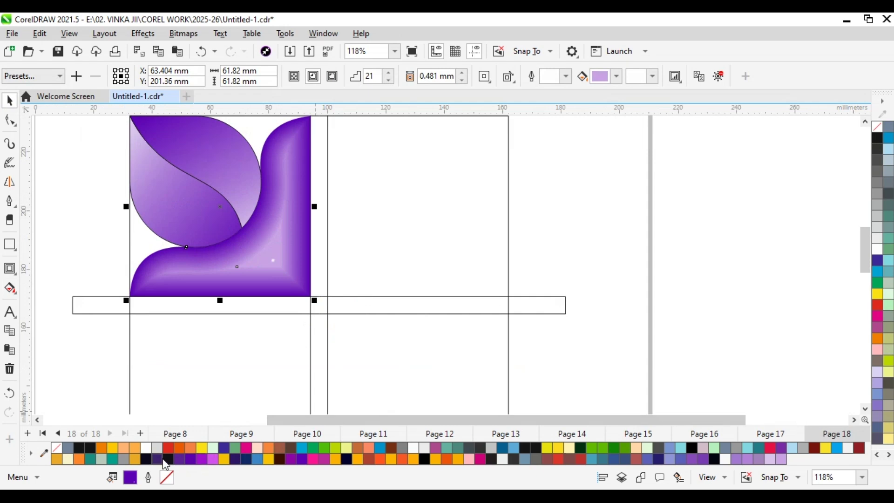
- Try several solid fill colours on the contoured region and settle on dark blue-violet
{"action": "left_click", "coordinate": [200, 461]}
{"action": "left_click", "coordinate": [202, 458]}
{"action": "left_click", "coordinate": [234, 459]}
{"action": "left_click", "coordinate": [315, 446]}
{"action": "left_click", "coordinate": [334, 448]}
{"action": "left_click", "coordinate": [225, 448]}
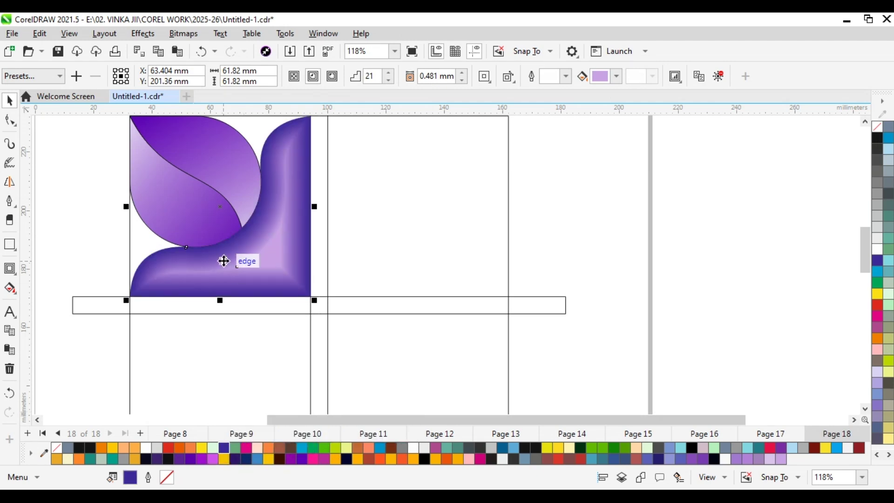
{"action": "left_click", "coordinate": [75, 154]}
{"action": "scroll", "coordinate": [200, 215], "scroll_direction": "down", "scroll_amount": 4}
{"action": "scroll", "coordinate": [236, 224], "scroll_direction": "up", "scroll_amount": 3}
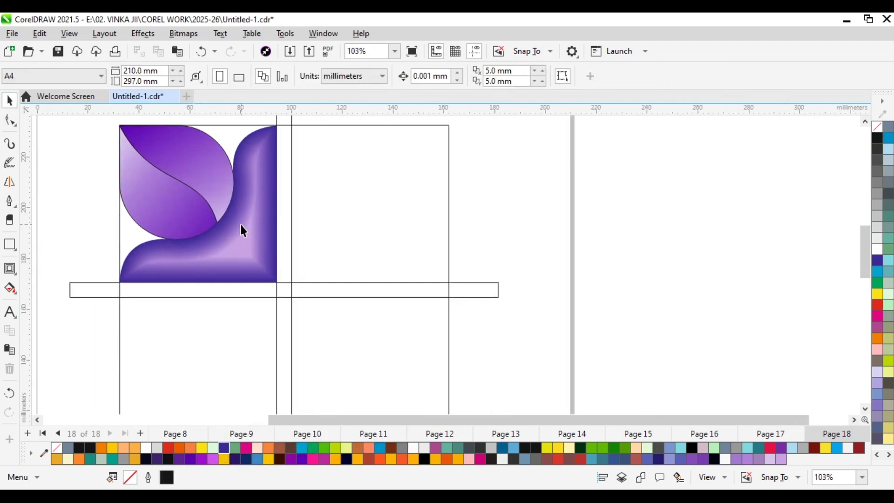
- Set the end colour of the teardrop's upper-half gradient to dark navy, C100 M100 Y13 K61
{"action": "scroll", "coordinate": [240, 223], "scroll_direction": "down", "scroll_amount": 1}
{"action": "left_click", "coordinate": [208, 167]}
{"action": "left_click", "coordinate": [9, 288]}
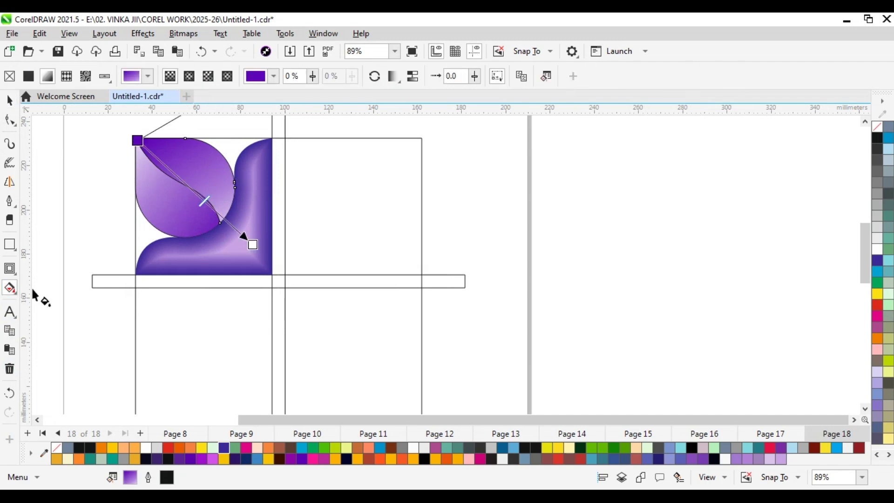
{"action": "left_click", "coordinate": [252, 245]}
{"action": "left_click", "coordinate": [195, 257]}
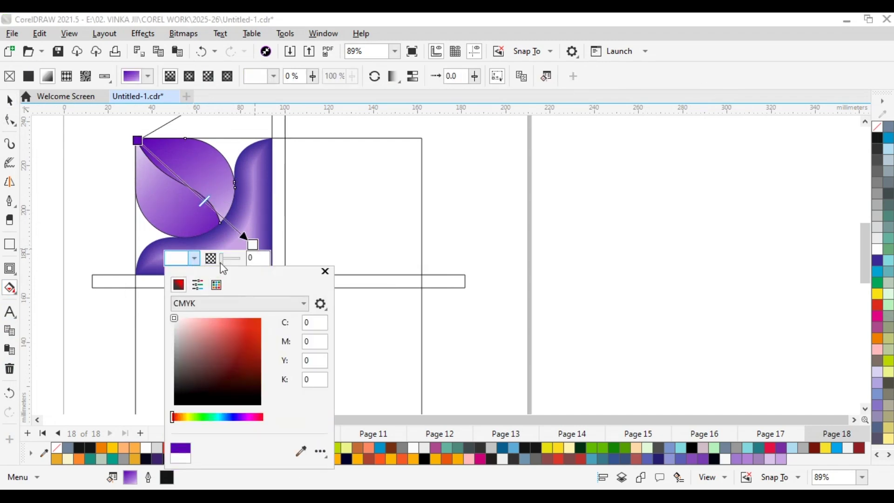
{"action": "left_click", "coordinate": [234, 417]}
{"action": "left_click", "coordinate": [255, 380]}
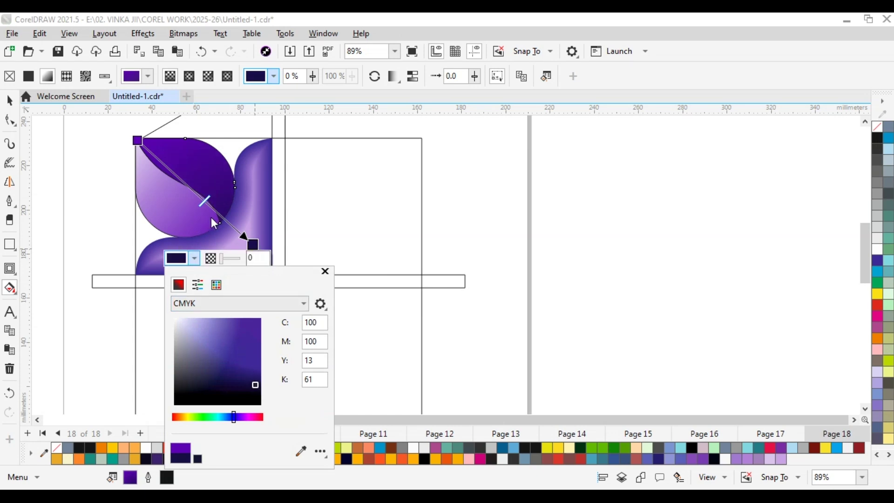
{"action": "left_click", "coordinate": [170, 209]}
{"action": "left_click", "coordinate": [14, 291]}
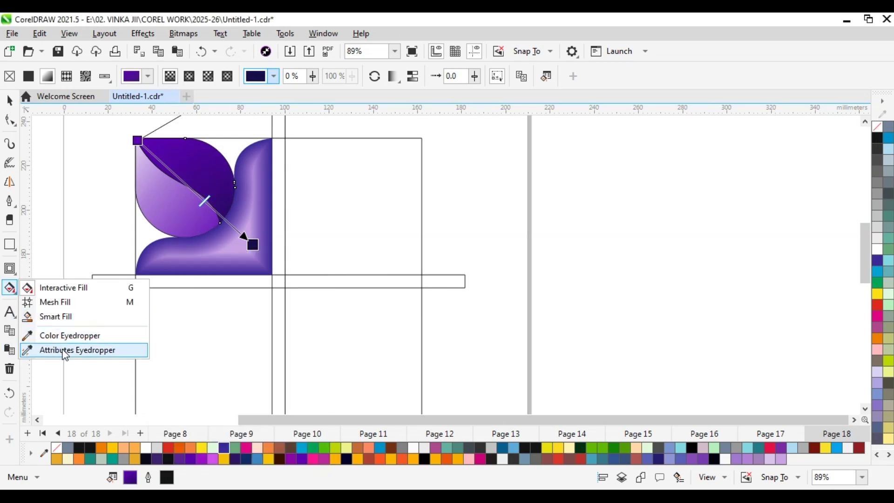
{"action": "left_click", "coordinate": [75, 349]}
{"action": "key", "text": "space"}
{"action": "left_click", "coordinate": [184, 165]}
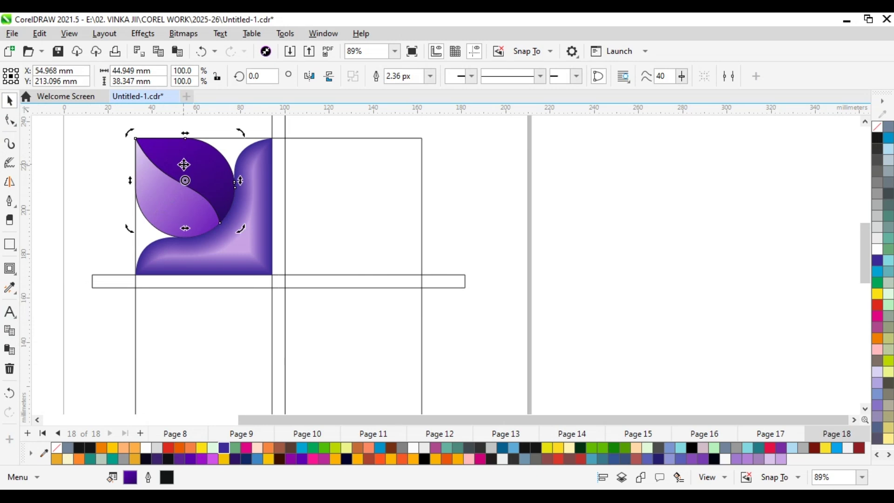
- Set the upper half's gradient start colour to purple #9141DB and pull its navy end closer to the start
{"action": "left_click", "coordinate": [13, 293]}
{"action": "left_click", "coordinate": [51, 286]}
{"action": "left_click", "coordinate": [136, 140]}
{"action": "left_click", "coordinate": [80, 154]}
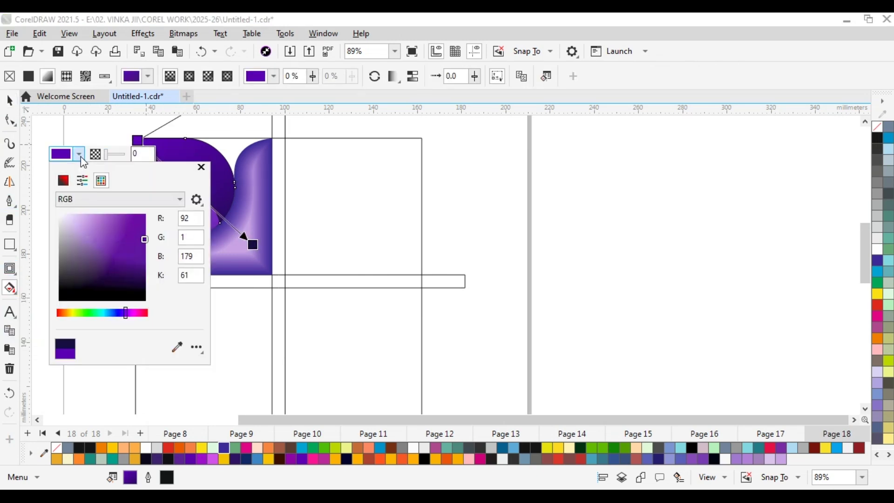
{"action": "left_click_drag", "start_coordinate": [131, 169], "coordinate": [497, 170]}
{"action": "left_click", "coordinate": [430, 181]}
{"action": "left_click", "coordinate": [484, 229]}
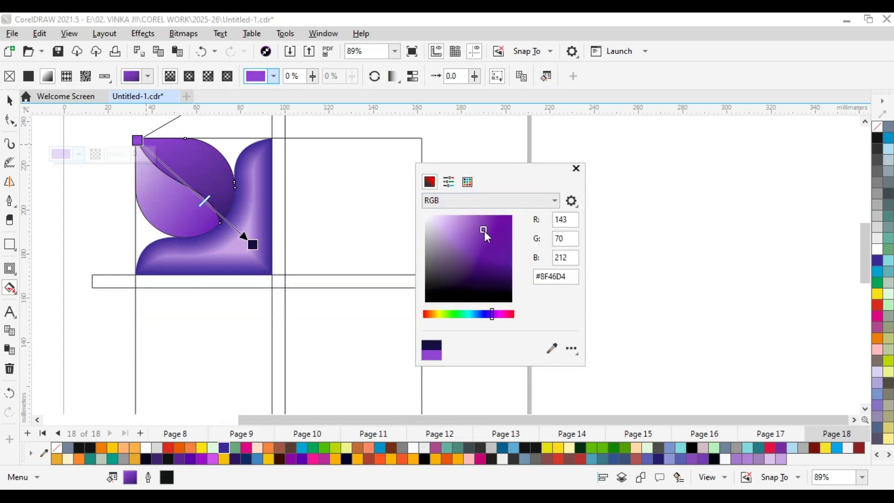
{"action": "mouse_move", "coordinate": [488, 238]}
{"action": "left_mouse_down"}
{"action": "mouse_move", "coordinate": [495, 247]}
{"action": "mouse_move", "coordinate": [488, 228]}
{"action": "left_mouse_up"}
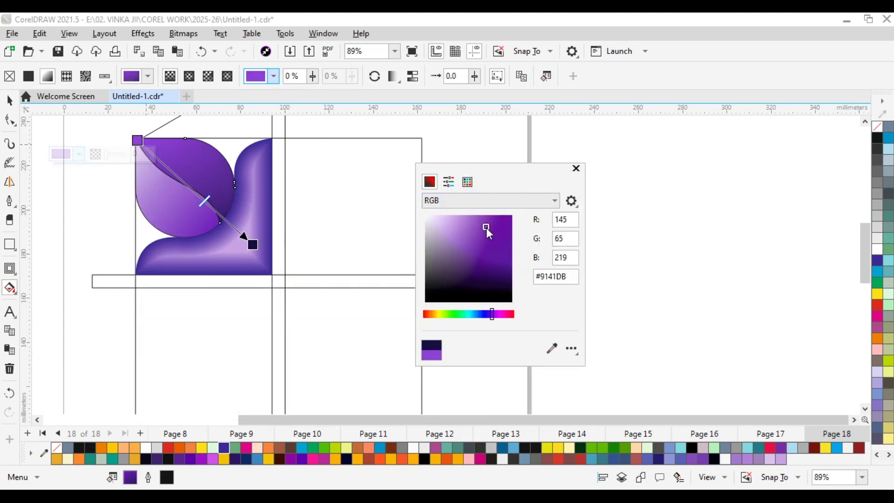
{"action": "left_click_drag", "start_coordinate": [252, 245], "coordinate": [233, 223]}
{"action": "left_click", "coordinate": [9, 100]}
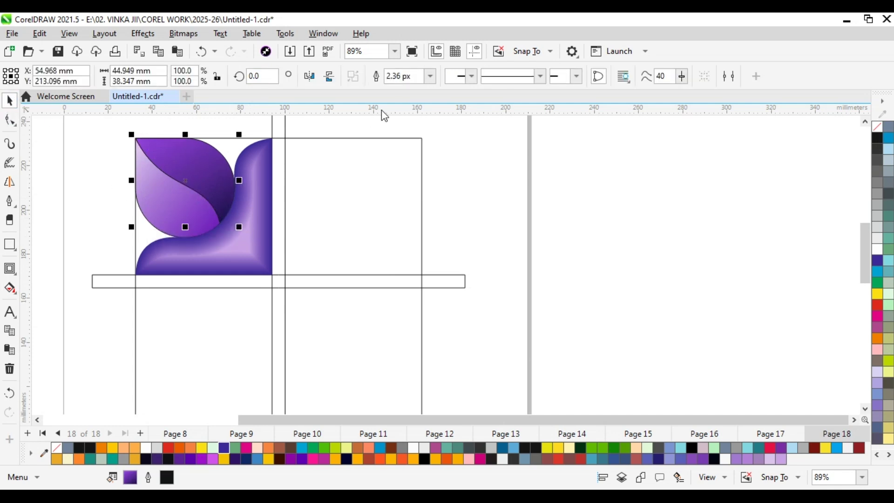
{"action": "left_click", "coordinate": [11, 288]}
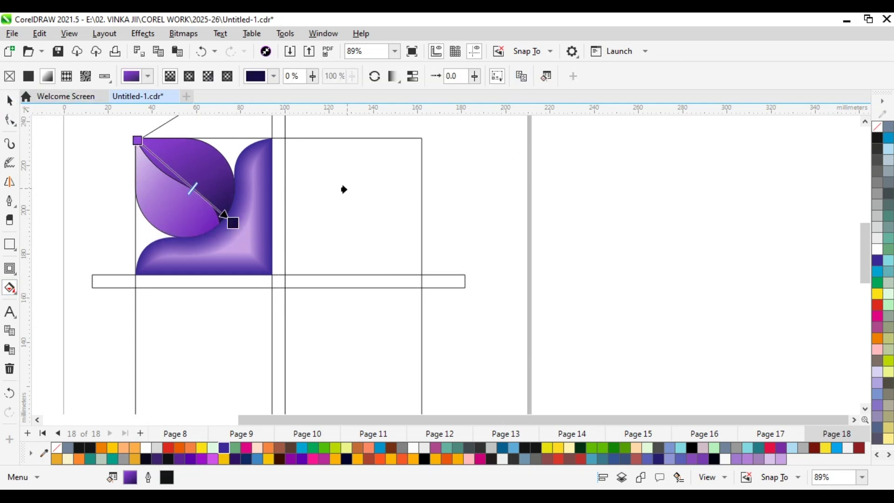
{"action": "left_click", "coordinate": [211, 230]}
{"action": "left_click", "coordinate": [203, 220]}
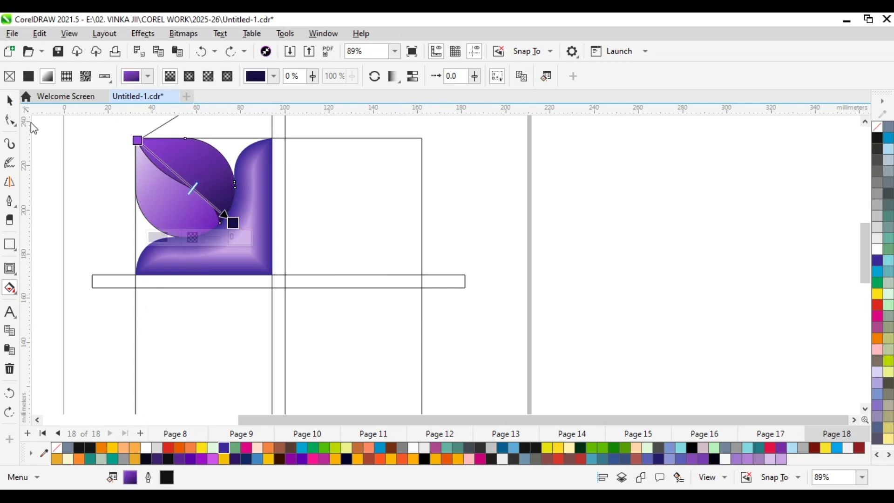
{"action": "key", "text": "space"}
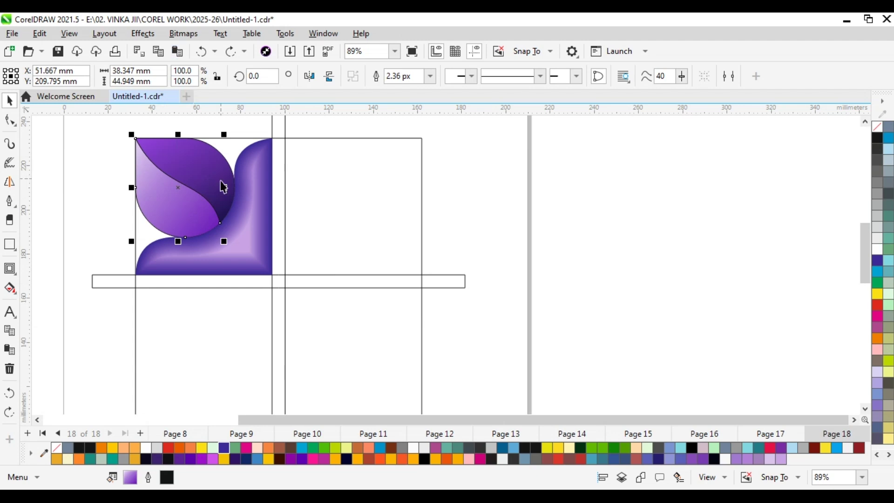
{"action": "left_click", "coordinate": [284, 180]}
{"action": "left_click", "coordinate": [212, 165]}
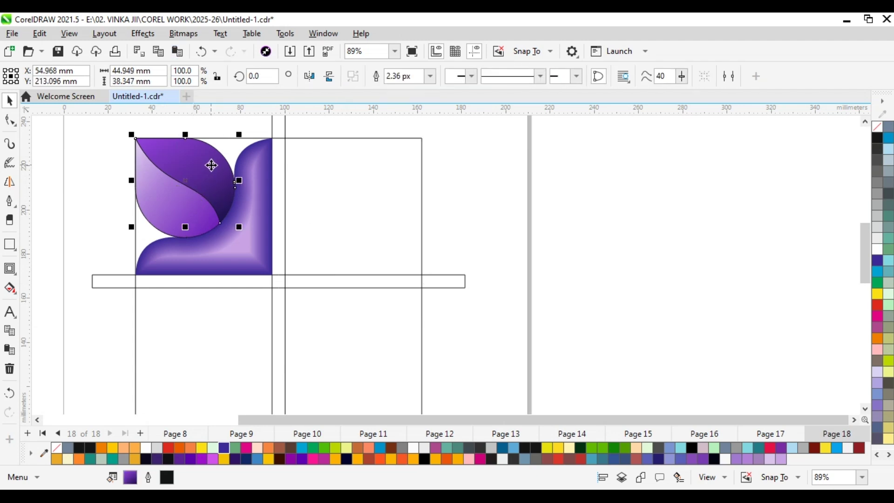
{"action": "left_click_drag", "start_coordinate": [208, 169], "coordinate": [180, 190]}
{"action": "key", "text": "ctrl+z"}
- Copy the upper teardrop half's gradient fill onto the lower half with the Attributes Eyedropper
{"action": "left_click", "coordinate": [15, 289]}
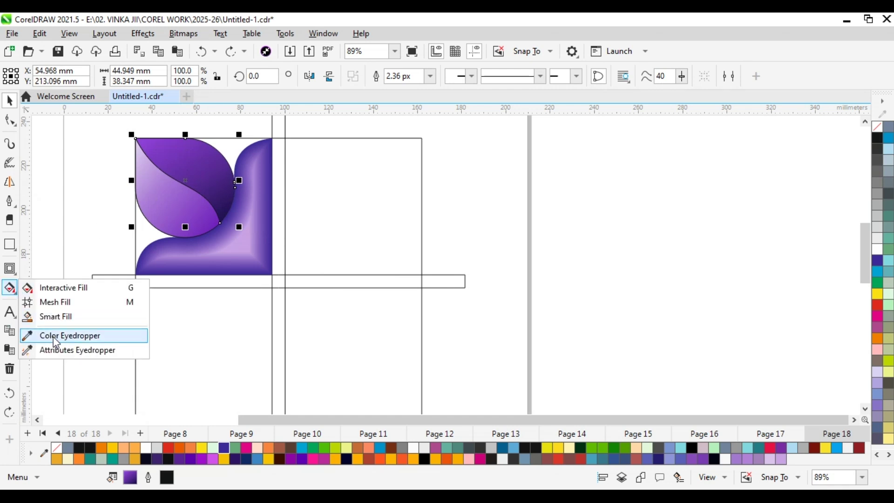
{"action": "left_click", "coordinate": [57, 350]}
{"action": "left_click", "coordinate": [191, 174]}
{"action": "left_click", "coordinate": [195, 229]}
{"action": "left_click", "coordinate": [10, 107]}
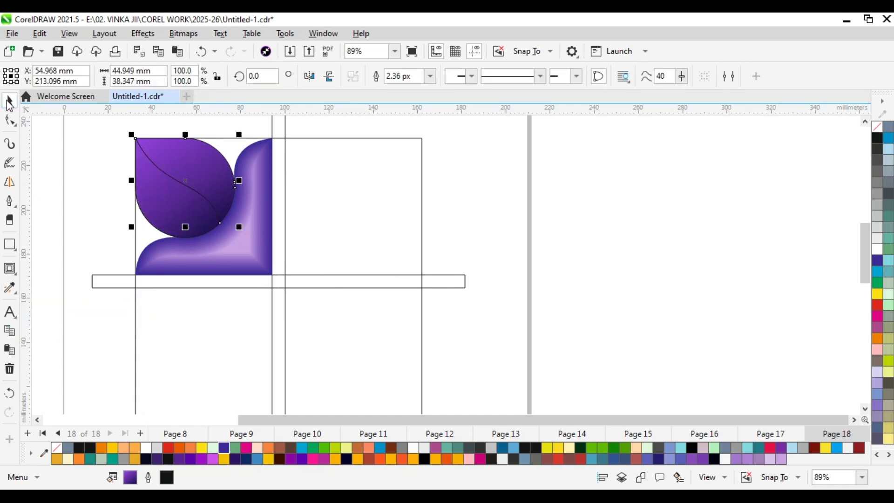
- Reverse the upper half's gradient so navy starts at the outer corner and purple ends at the inner tip
{"action": "left_click", "coordinate": [18, 291]}
{"action": "left_click", "coordinate": [65, 285]}
{"action": "left_click_drag", "start_coordinate": [136, 139], "coordinate": [235, 249]}
{"action": "left_click", "coordinate": [10, 99]}
- Group the teardrop halves with the contoured region and remove the group's outline
{"action": "scroll", "coordinate": [103, 146], "scroll_direction": "down", "scroll_amount": 1}
{"action": "right_click", "coordinate": [216, 217]}
{"action": "left_click", "coordinate": [252, 229]}
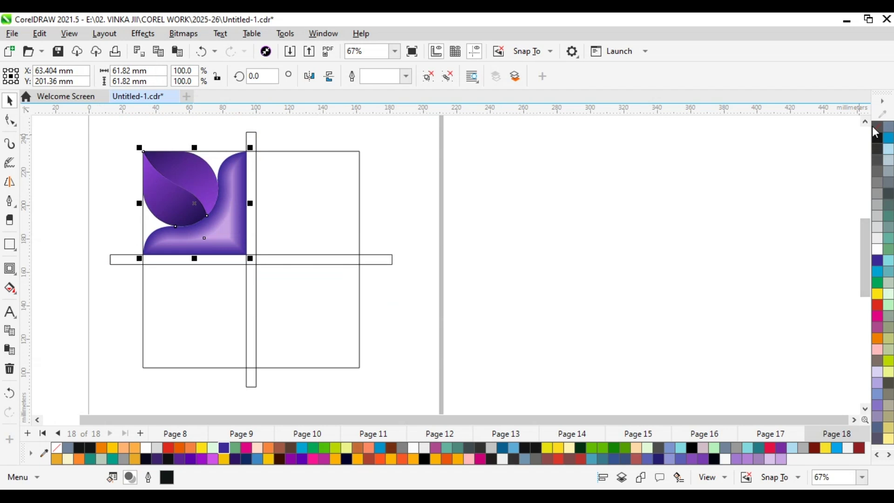
{"action": "scroll", "coordinate": [167, 235], "scroll_direction": "up", "scroll_amount": 5}
{"action": "scroll", "coordinate": [190, 244], "scroll_direction": "down", "scroll_amount": 4}
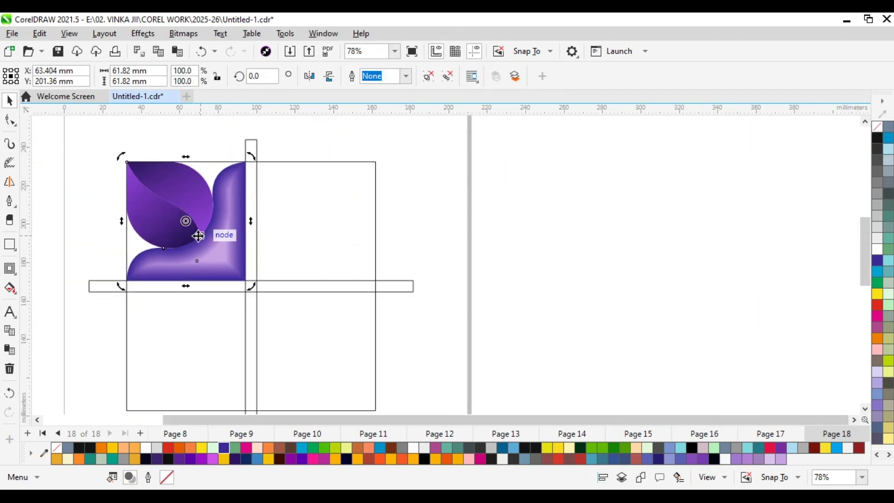
- Rotate copies of the leaf group about the centre where the two strips cross, filling all four quadrants
{"action": "left_click_drag", "start_coordinate": [186, 221], "coordinate": [251, 287]}
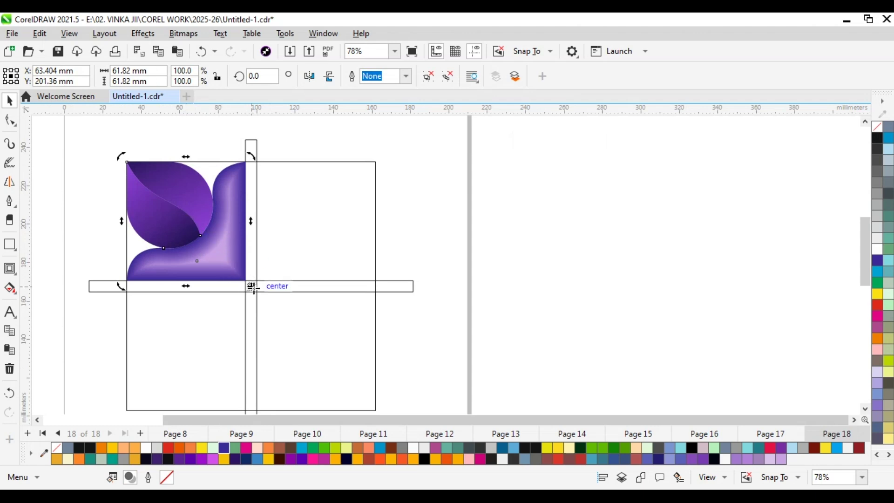
{"action": "left_click_drag", "start_coordinate": [264, 160], "coordinate": [459, 289]}
{"action": "key", "text": "ctrl+r"}
{"action": "key", "text": "ctrl+r"}
{"action": "scroll", "coordinate": [299, 186], "scroll_direction": "down", "scroll_amount": 2}
{"action": "key", "text": "Escape"}
- Delete the two crossing strips and the large construction square
{"action": "scroll", "coordinate": [299, 263], "scroll_direction": "up", "scroll_amount": 2}
{"action": "left_click", "coordinate": [245, 240]}
{"action": "right_click", "coordinate": [244, 238]}
{"action": "left_click", "coordinate": [278, 274]}
{"action": "left_click", "coordinate": [245, 231]}
{"action": "right_click", "coordinate": [246, 231]}
{"action": "left_click", "coordinate": [278, 275]}
{"action": "scroll", "coordinate": [247, 230], "scroll_direction": "down", "scroll_amount": 2}
{"action": "left_click", "coordinate": [260, 151]}
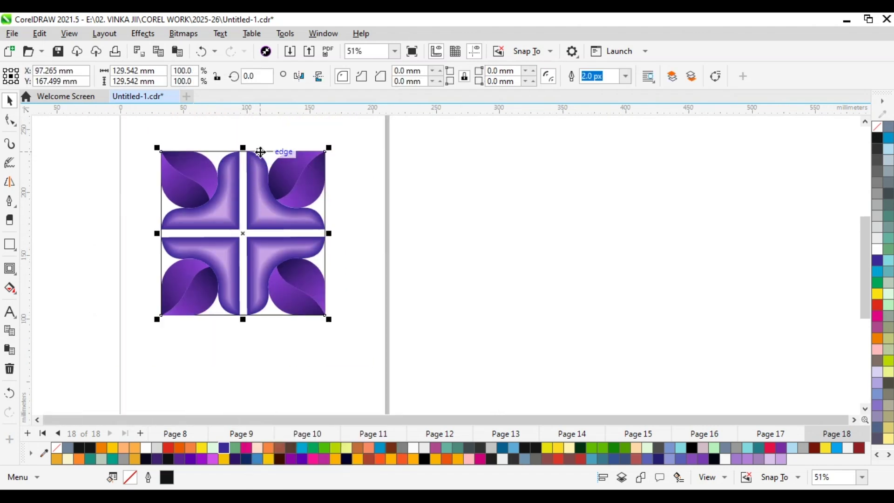
{"action": "right_click", "coordinate": [260, 152]}
{"action": "left_click", "coordinate": [313, 247]}
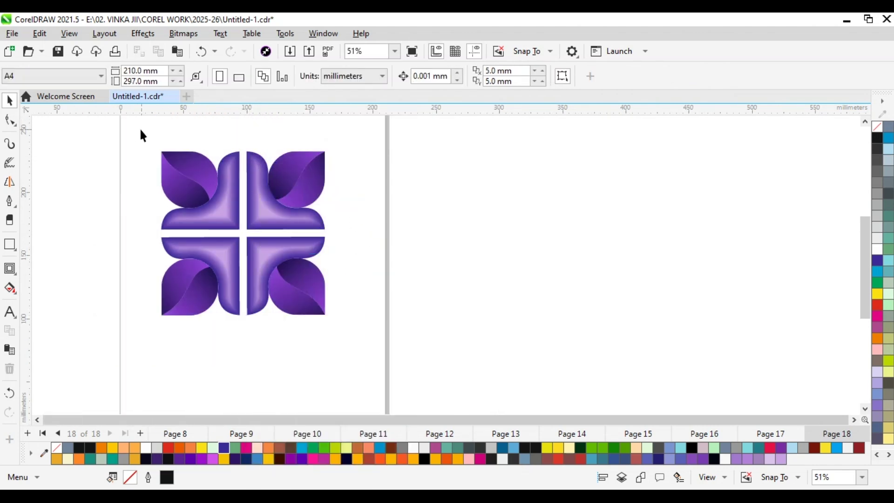
- Select all four leaf motifs and group them
{"action": "left_click_drag", "start_coordinate": [373, 352], "coordinate": [373, 353]}
{"action": "right_click", "coordinate": [286, 222]}
{"action": "left_click", "coordinate": [314, 248]}
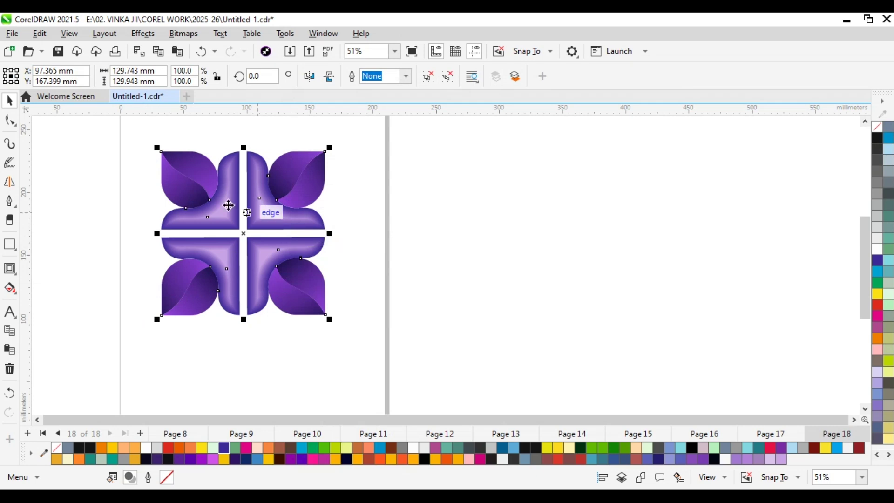
- Apply a drop shadow to the grouped logo with the Shadow tool
{"action": "left_click", "coordinate": [11, 289]}
{"action": "mouse_move", "coordinate": [10, 269]}
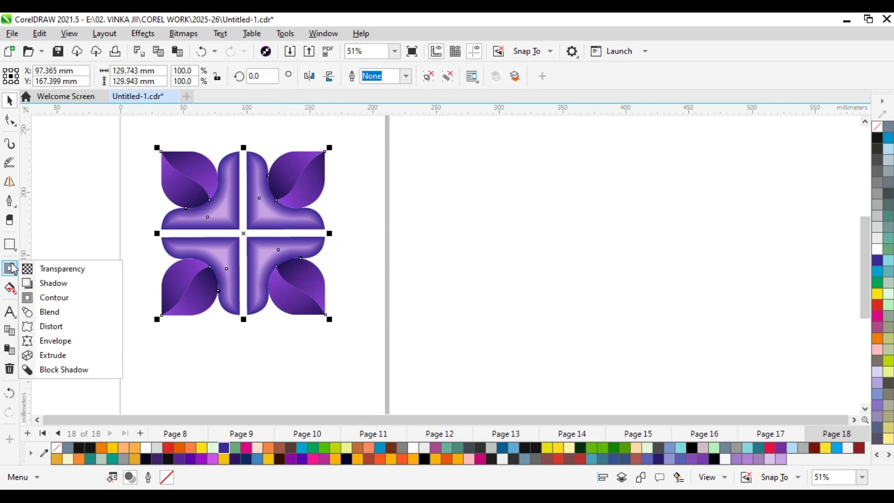
{"action": "left_click", "coordinate": [50, 284]}
{"action": "left_click_drag", "start_coordinate": [229, 223], "coordinate": [321, 241]}
- Set the logo shadow's opacity to 88 and its feathering to 7
{"action": "scroll", "coordinate": [272, 229], "scroll_direction": "up", "scroll_amount": 2}
{"action": "left_click_drag", "start_coordinate": [426, 75], "coordinate": [412, 93]}
{"action": "left_click_drag", "start_coordinate": [475, 76], "coordinate": [476, 95]}
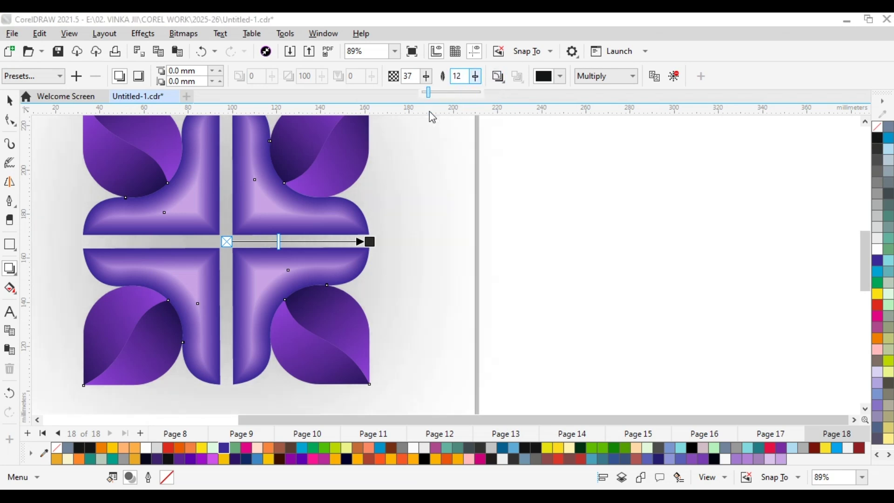
{"action": "left_click_drag", "start_coordinate": [432, 117], "coordinate": [430, 117]}
{"action": "left_click_drag", "start_coordinate": [429, 76], "coordinate": [478, 92]}
{"action": "scroll", "coordinate": [283, 248], "scroll_direction": "down", "scroll_amount": 2}
{"action": "left_click", "coordinate": [474, 80]}
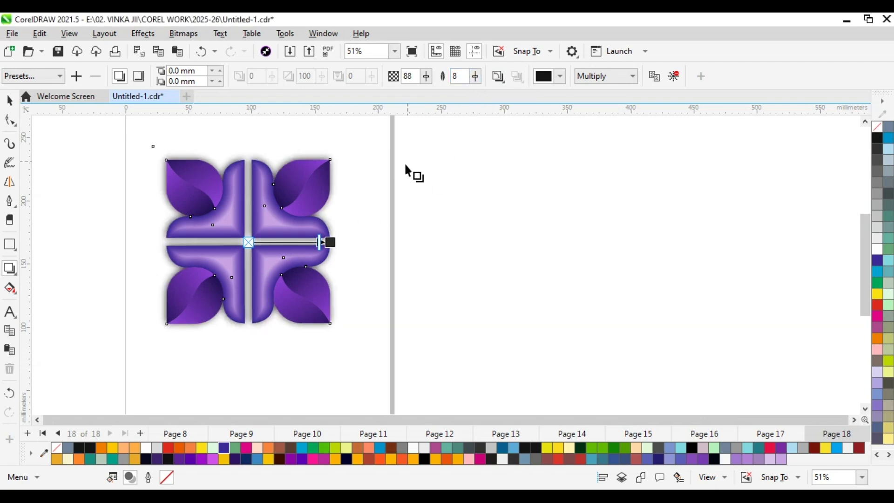
{"action": "left_click", "coordinate": [475, 78]}
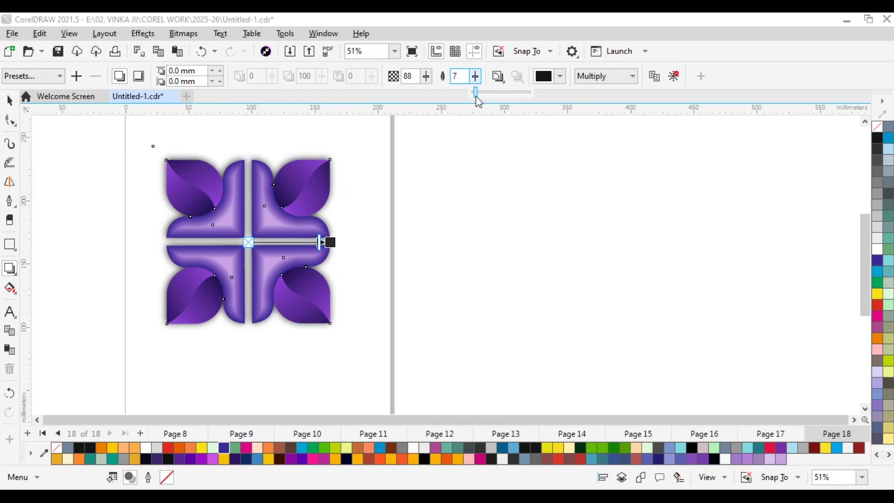
{"action": "left_click_drag", "start_coordinate": [477, 98], "coordinate": [476, 100]}
{"action": "scroll", "coordinate": [276, 224], "scroll_direction": "up", "scroll_amount": 1}
{"action": "scroll", "coordinate": [281, 200], "scroll_direction": "down", "scroll_amount": 2}
{"action": "left_click", "coordinate": [120, 167]}
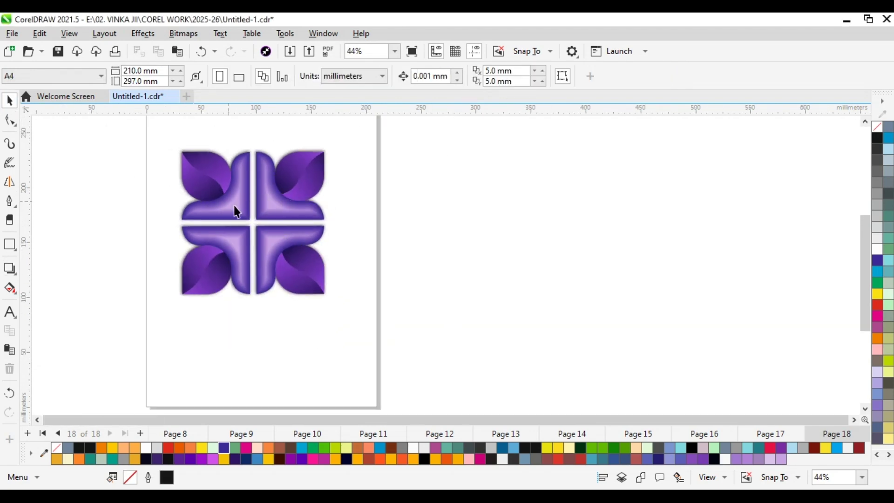
- Draw a background rectangle about 189 by 174 mm around the logo
{"action": "left_click", "coordinate": [10, 245]}
{"action": "left_click_drag", "start_coordinate": [143, 129], "coordinate": [352, 319]}
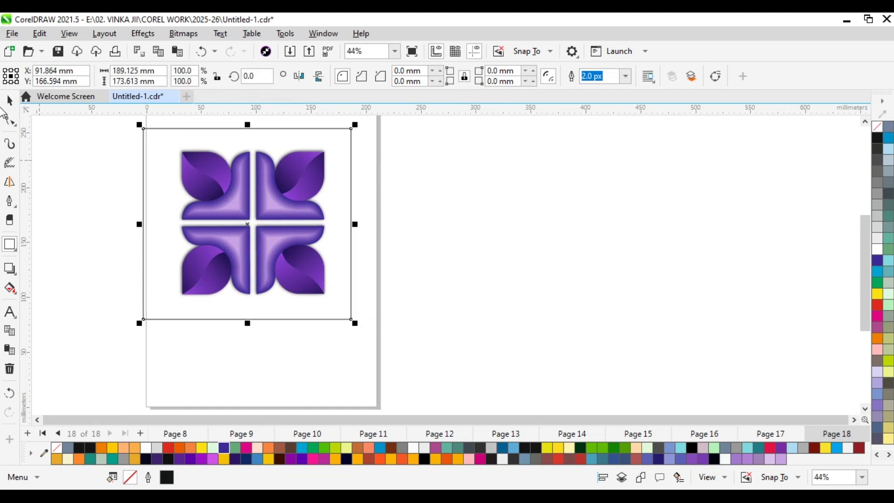
- Fill the background rectangle with black and send it to the back of the layer behind the logo
{"action": "left_click", "coordinate": [877, 138]}
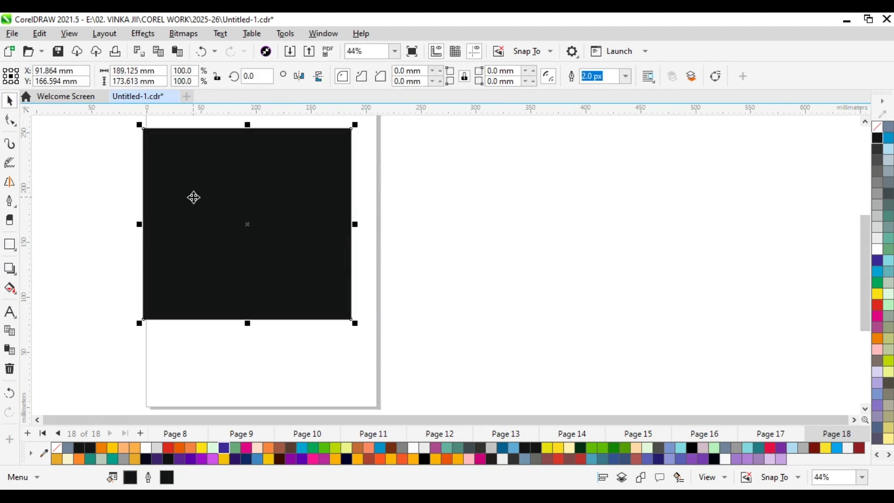
{"action": "right_click", "coordinate": [195, 195]}
{"action": "mouse_move", "coordinate": [254, 341]}
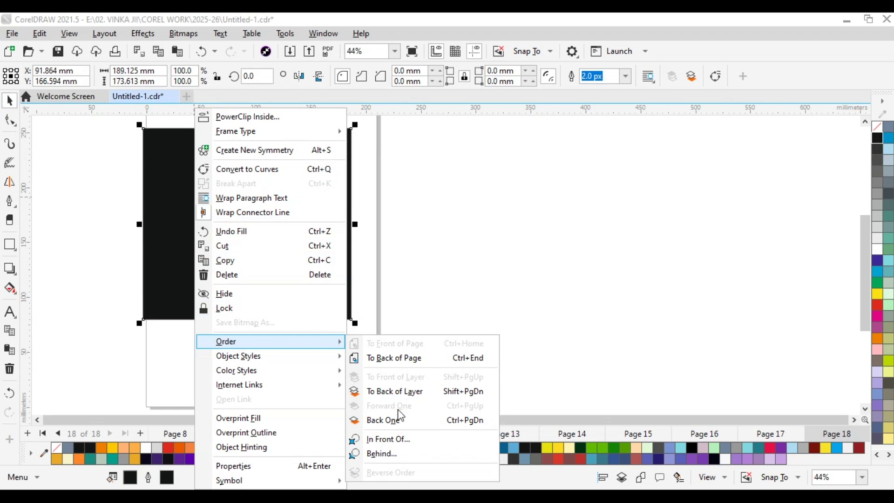
{"action": "left_click", "coordinate": [410, 390]}
{"action": "left_click", "coordinate": [259, 199]}
{"action": "scroll", "coordinate": [259, 199], "scroll_direction": "up", "scroll_amount": 2}
{"action": "scroll", "coordinate": [270, 208], "scroll_direction": "down", "scroll_amount": 1}
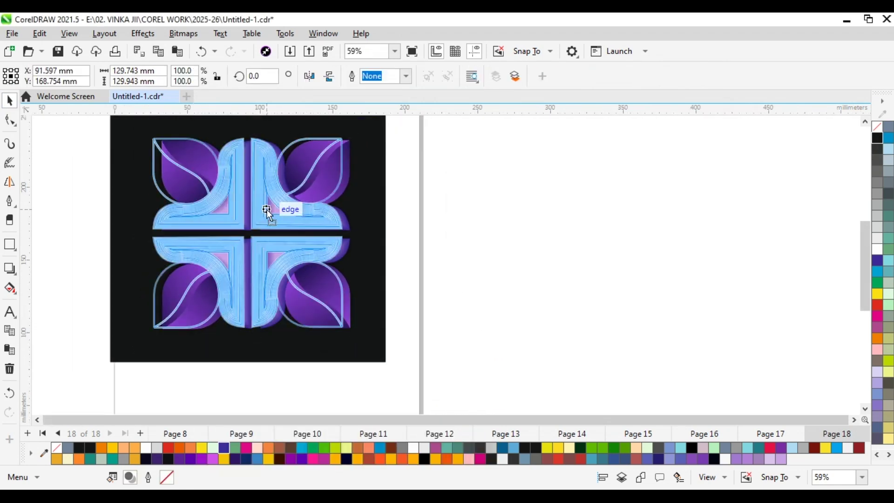
{"action": "scroll", "coordinate": [291, 234], "scroll_direction": "down", "scroll_amount": 1}
{"action": "key", "text": "Escape"}
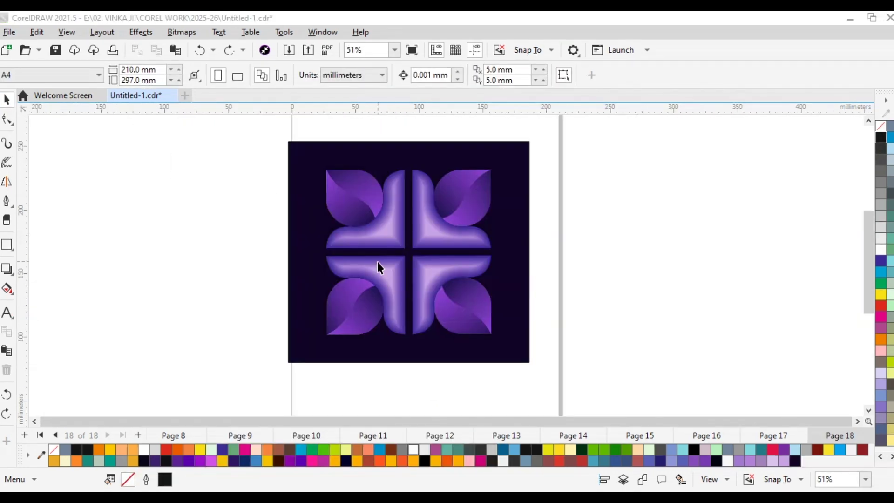
- Ungroup the background and logo so that the logo can be selected on its own
{"action": "left_click", "coordinate": [377, 221]}
{"action": "right_click", "coordinate": [378, 221]}
{"action": "left_click", "coordinate": [405, 201]}
{"action": "key", "text": "Escape"}
{"action": "double_click", "coordinate": [424, 195]}
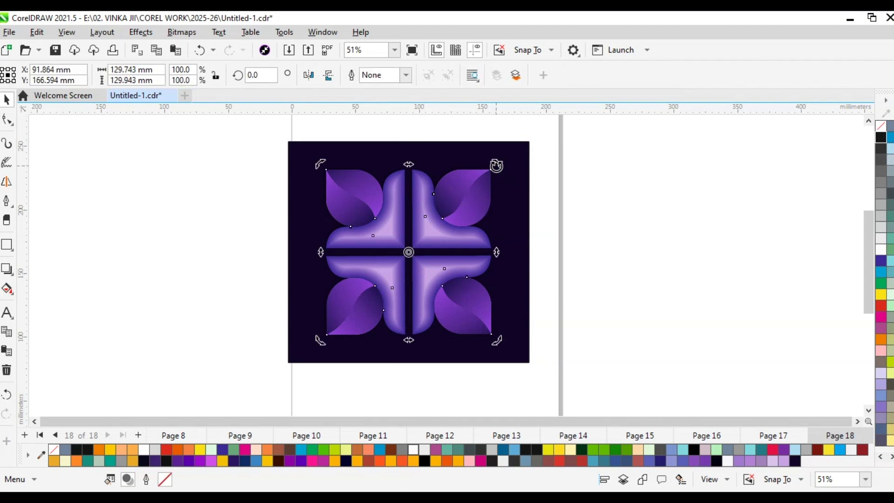
{"action": "left_click", "coordinate": [560, 219]}
- Select the background with the logo, shift both to the left beside the page and group them
{"action": "left_click_drag", "start_coordinate": [251, 128], "coordinate": [550, 382]}
{"action": "left_click_drag", "start_coordinate": [439, 272], "coordinate": [214, 257]}
{"action": "right_click", "coordinate": [215, 254]}
{"action": "left_click", "coordinate": [258, 325]}
{"action": "key", "text": "ctrl+g"}
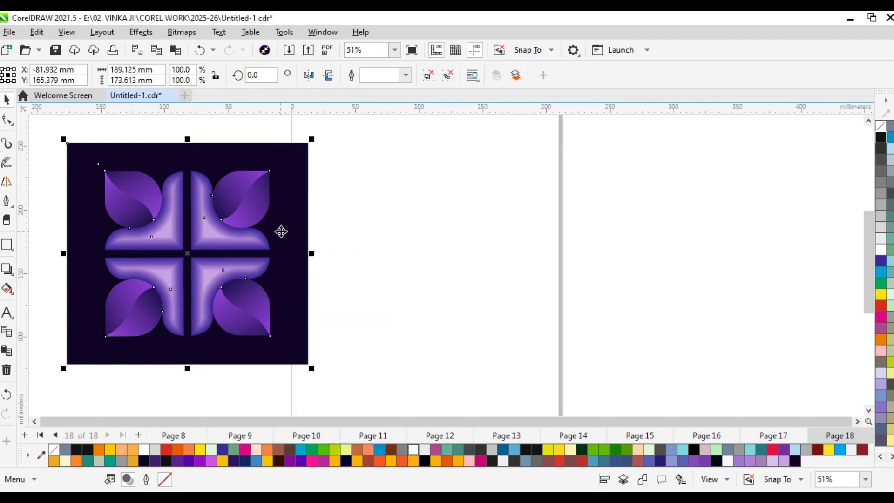
{"action": "right_click", "coordinate": [352, 215]}
{"action": "right_click", "coordinate": [398, 178]}
{"action": "left_click", "coordinate": [426, 281]}
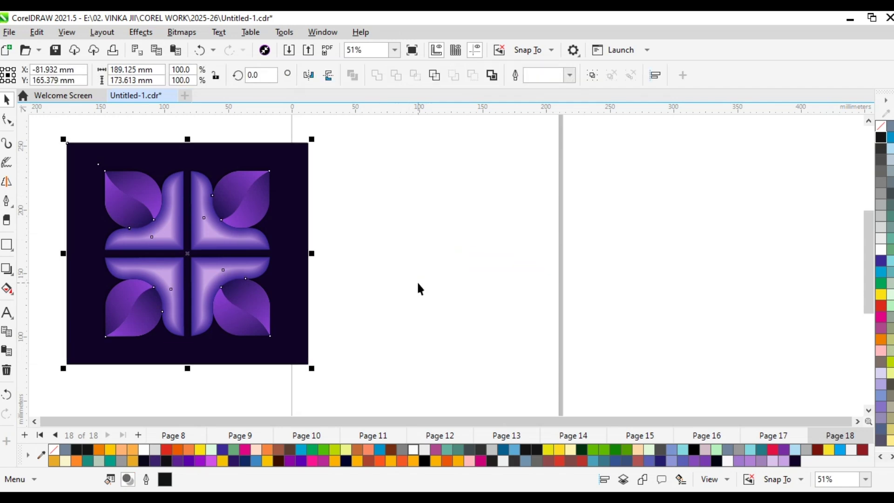
- Place a copy of the grouped logo and background about 193 mm to the right and ungroup the copy
{"action": "left_click_drag", "start_coordinate": [261, 258], "coordinate": [501, 256]}
{"action": "right_click", "coordinate": [490, 256]}
{"action": "left_click", "coordinate": [525, 198]}
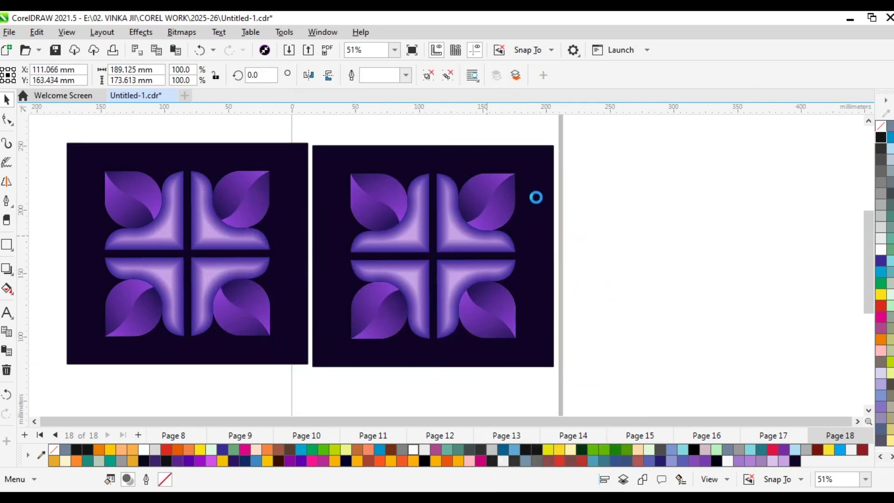
- Rotate a duplicate of the copied logo about 46.5 degrees around its centre, over the original
{"action": "left_click", "coordinate": [479, 205]}
{"action": "left_click_drag", "start_coordinate": [519, 172], "coordinate": [431, 159]}
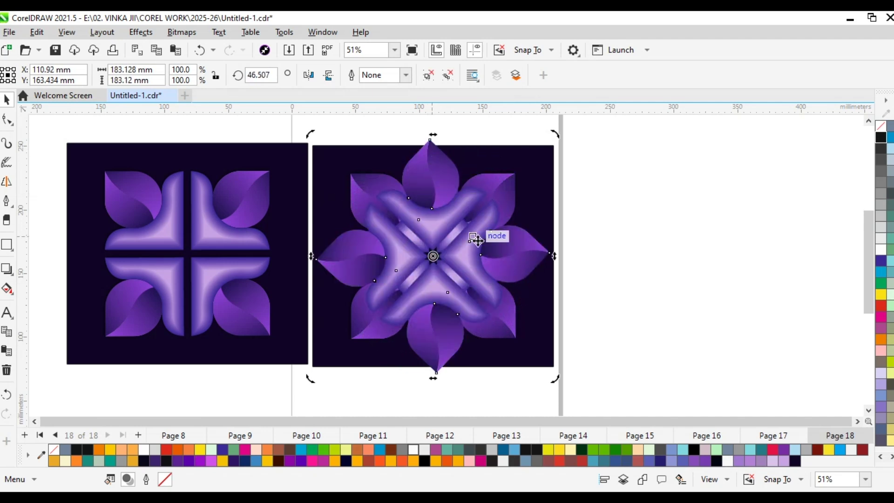
{"action": "left_click", "coordinate": [601, 282]}
- Pull the dark background out from behind the doubled logo and delete it
{"action": "scroll", "coordinate": [418, 232], "scroll_direction": "up", "scroll_amount": 2}
{"action": "scroll", "coordinate": [397, 236], "scroll_direction": "down", "scroll_amount": 3}
{"action": "left_click", "coordinate": [507, 161]}
{"action": "left_click_drag", "start_coordinate": [506, 161], "coordinate": [733, 221]}
{"action": "key", "text": "Delete"}
- Group the two overlapping logos and place a copy of the group to the right of the page
{"action": "left_click_drag", "start_coordinate": [555, 124], "coordinate": [312, 388]}
{"action": "right_click", "coordinate": [420, 225]}
{"action": "left_click", "coordinate": [451, 244]}
{"action": "left_click", "coordinate": [392, 190]}
{"action": "left_click_drag", "start_coordinate": [409, 208], "coordinate": [636, 205]}
{"action": "scroll", "coordinate": [519, 226], "scroll_direction": "down", "scroll_amount": 1}
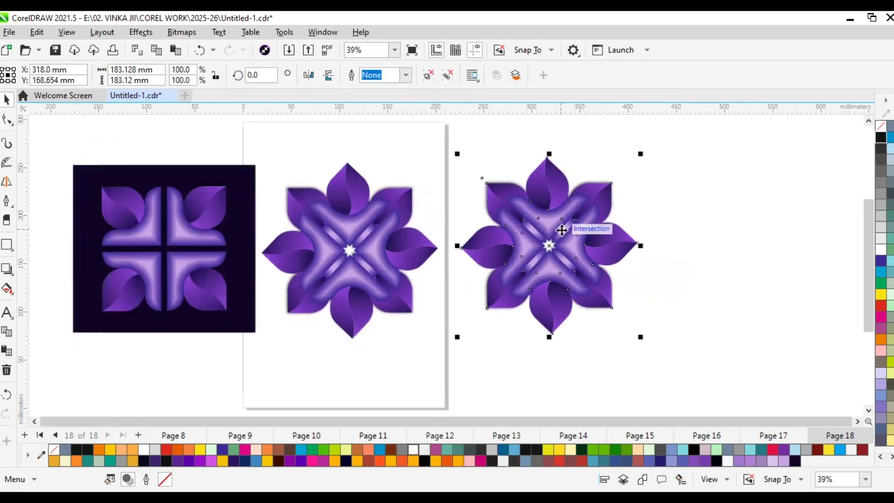
{"action": "scroll", "coordinate": [562, 230], "scroll_direction": "up", "scroll_amount": 2}
- Ungroup the new copy and scale its rotated logo to about 36.8 percent around the centre
{"action": "right_click", "coordinate": [542, 227]}
{"action": "left_click", "coordinate": [585, 199]}
{"action": "key", "text": "Escape"}
{"action": "left_click", "coordinate": [594, 221]}
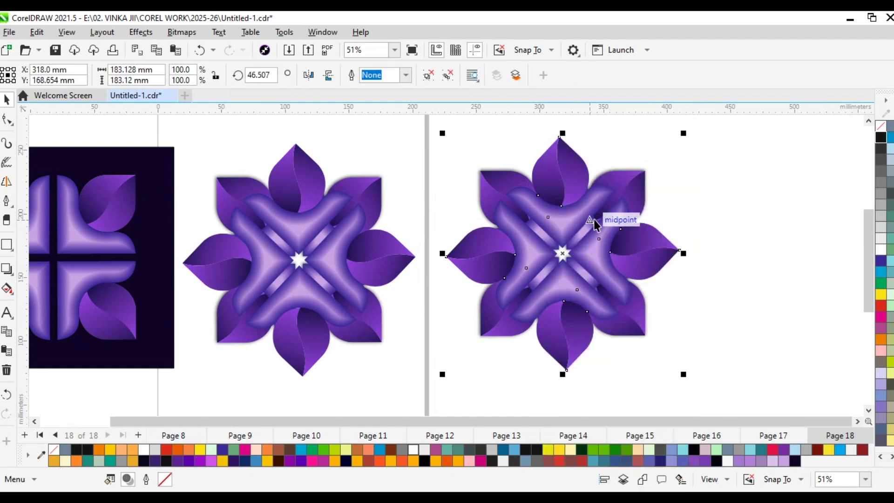
{"action": "left_click_drag", "start_coordinate": [682, 133], "coordinate": [656, 176]}
{"action": "scroll", "coordinate": [554, 254], "scroll_direction": "up", "scroll_amount": 2}
{"action": "key", "text": "ctrl+z"}
{"action": "scroll", "coordinate": [604, 230], "scroll_direction": "down", "scroll_amount": 1}
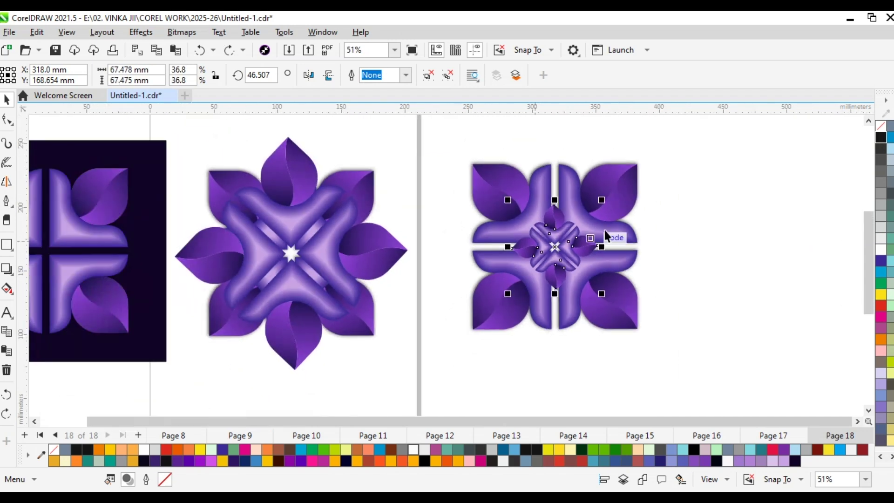
- Fine-tune the small inner logo's rotation to about 45.1 degrees
{"action": "scroll", "coordinate": [605, 230], "scroll_direction": "up", "scroll_amount": 3}
{"action": "left_click_drag", "start_coordinate": [698, 182], "coordinate": [703, 186]}
{"action": "scroll", "coordinate": [505, 200], "scroll_direction": "down", "scroll_amount": 3}
{"action": "left_click", "coordinate": [684, 249]}
- Try filling the whole small inner logo with yellow
{"action": "left_click", "coordinate": [540, 272]}
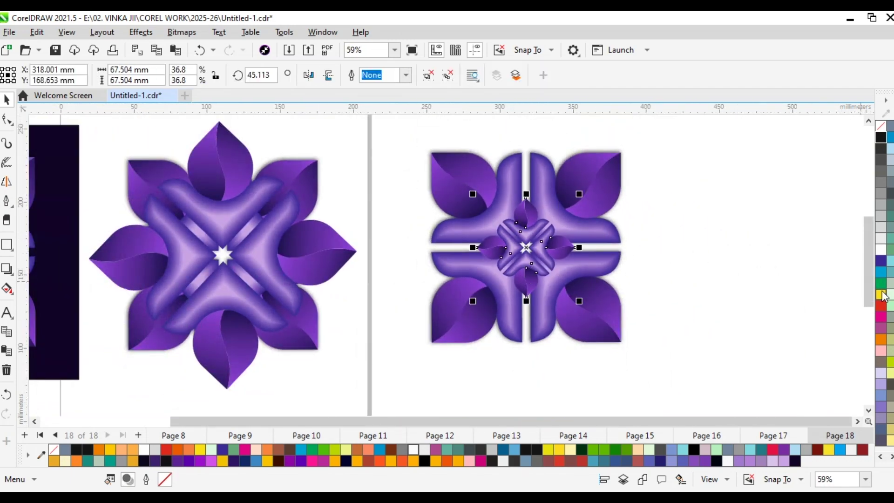
{"action": "left_click", "coordinate": [883, 296]}
{"action": "scroll", "coordinate": [554, 251], "scroll_direction": "up", "scroll_amount": 2}
{"action": "key", "text": "ctrl+z"}
{"action": "left_click", "coordinate": [759, 233]}
- Ungroup the small inner logo and its upper leaf motif into separate pieces
{"action": "left_click", "coordinate": [532, 225]}
{"action": "right_click", "coordinate": [532, 225]}
{"action": "left_click", "coordinate": [578, 201]}
{"action": "key", "text": "Escape"}
{"action": "left_click", "coordinate": [496, 182]}
{"action": "right_click", "coordinate": [497, 182]}
{"action": "left_click", "coordinate": [540, 199]}
{"action": "left_click", "coordinate": [732, 237]}
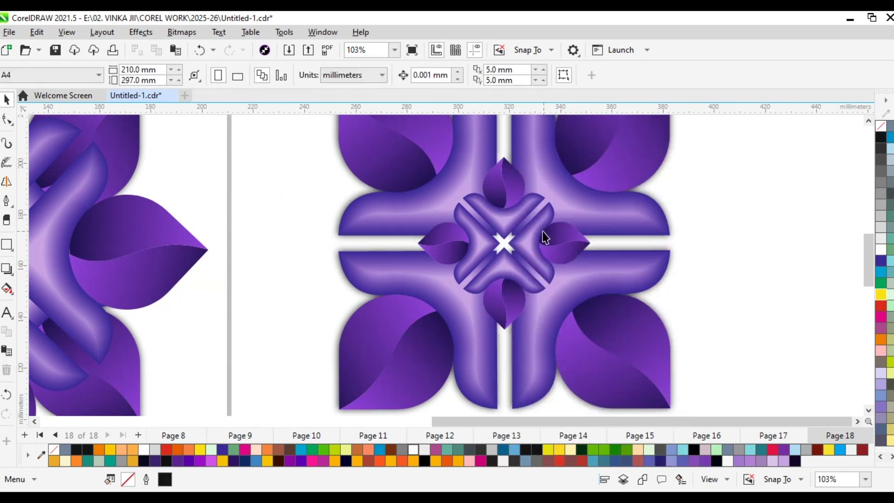
- Replace the purple gradient colour with yellow in both halves of the upper small leaf
{"action": "left_click", "coordinate": [514, 207]}
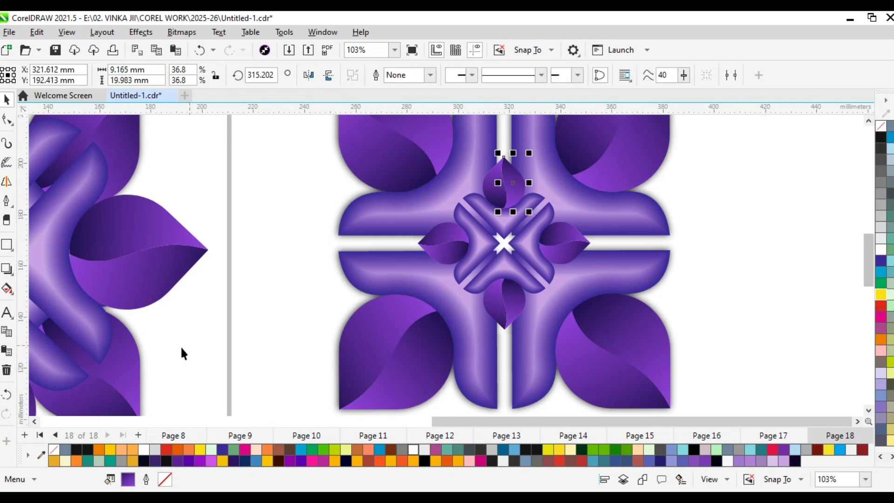
{"action": "key", "text": "g"}
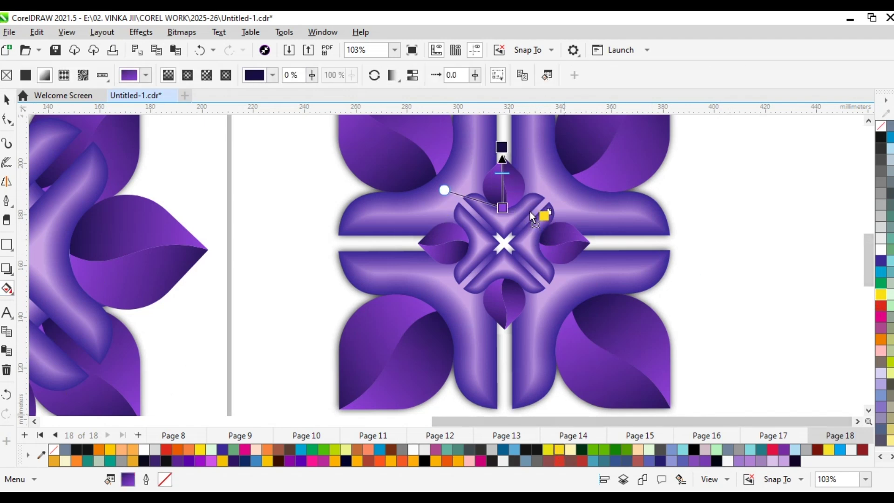
{"action": "left_click_drag", "start_coordinate": [532, 216], "coordinate": [503, 208]}
{"action": "left_click", "coordinate": [493, 191]}
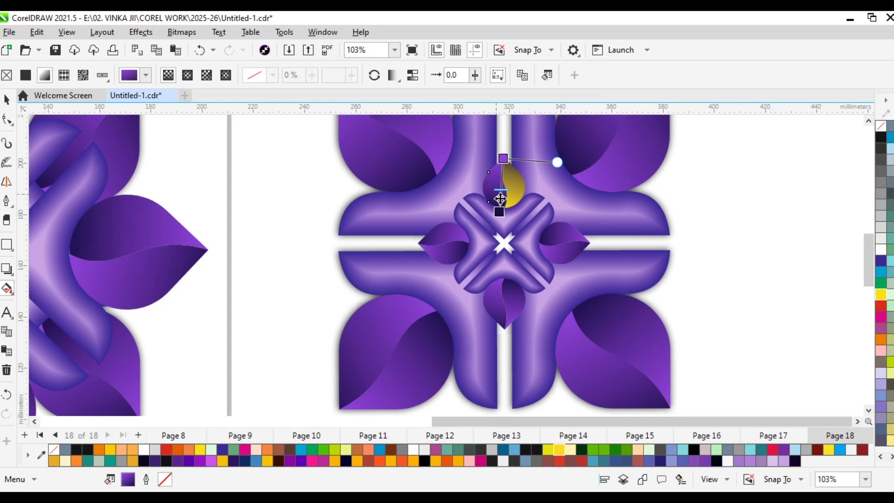
{"action": "left_click_drag", "start_coordinate": [558, 449], "coordinate": [504, 158]}
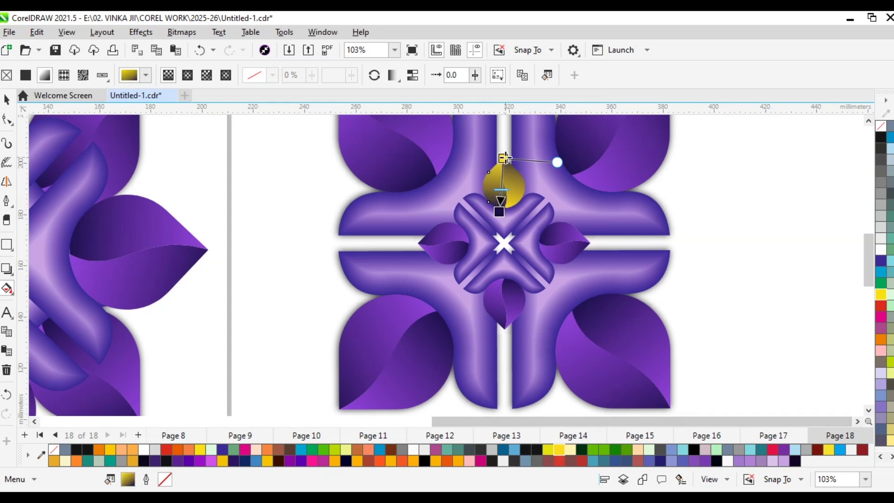
- Fill the V-shaped contour piece below the small yellow leaf with yellow
{"action": "left_click", "coordinate": [516, 228]}
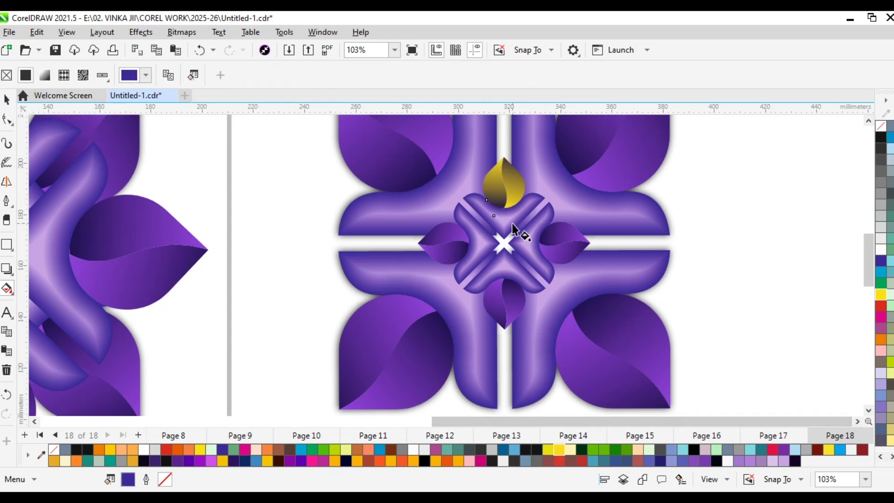
{"action": "key", "text": "space"}
{"action": "left_click", "coordinate": [559, 450]}
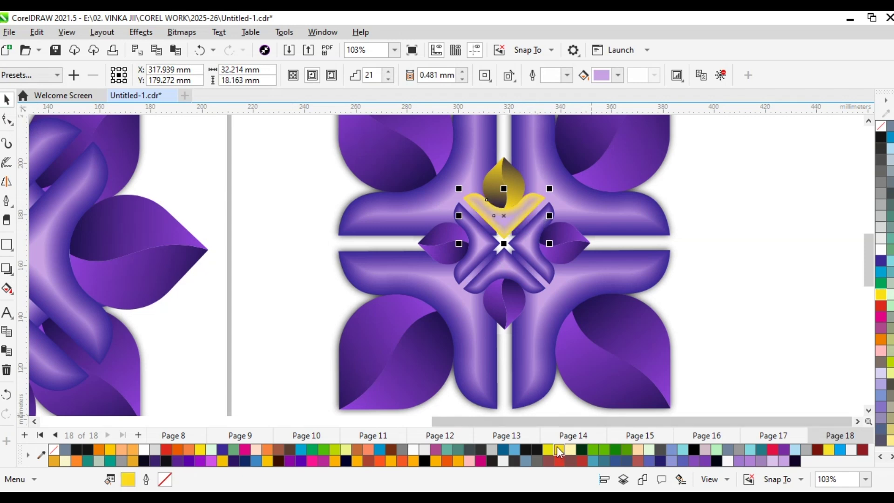
- Set the V-shaped piece's contour to an orange end colour, with 11 steps and a 0.432 mm offset
{"action": "scroll", "coordinate": [517, 224], "scroll_direction": "up", "scroll_amount": 2}
{"action": "scroll", "coordinate": [516, 224], "scroll_direction": "down", "scroll_amount": 1}
{"action": "left_click", "coordinate": [11, 290]}
{"action": "left_click", "coordinate": [16, 279]}
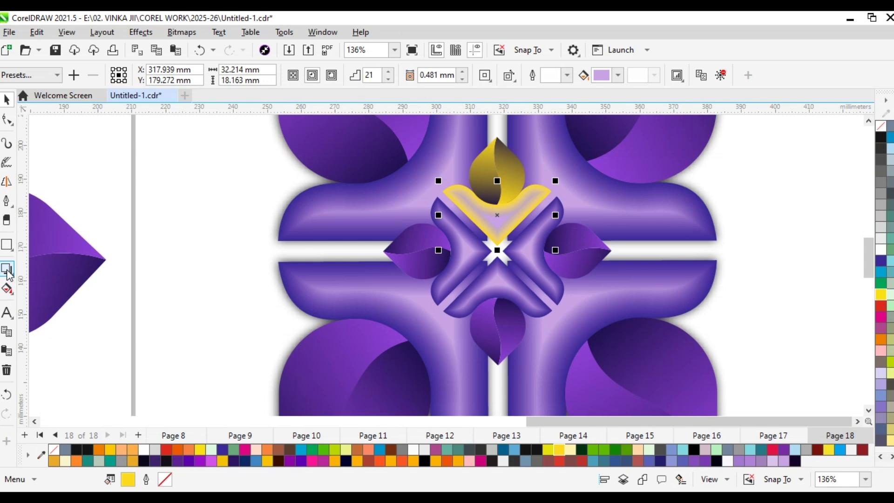
{"action": "left_click", "coordinate": [6, 269]}
{"action": "left_click", "coordinate": [79, 297]}
{"action": "scroll", "coordinate": [522, 245], "scroll_direction": "up", "scroll_amount": 2}
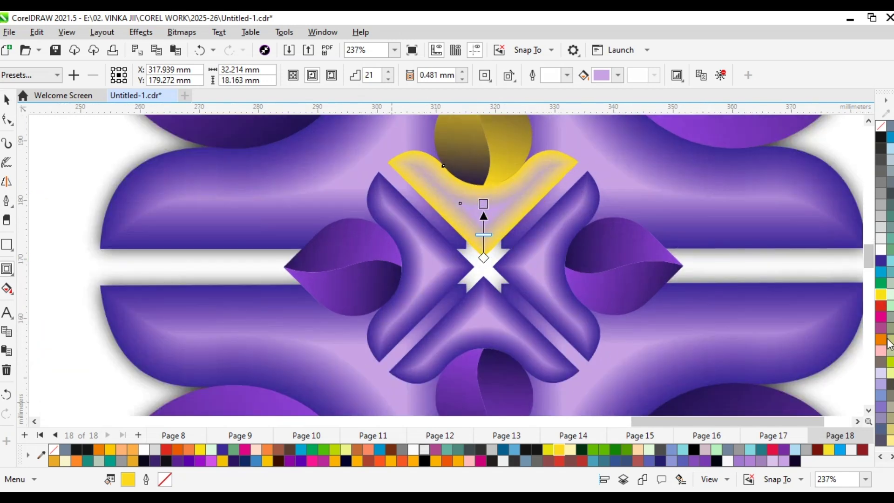
{"action": "left_click_drag", "start_coordinate": [495, 217], "coordinate": [484, 205]}
{"action": "scroll", "coordinate": [373, 291], "scroll_direction": "down", "scroll_amount": 2}
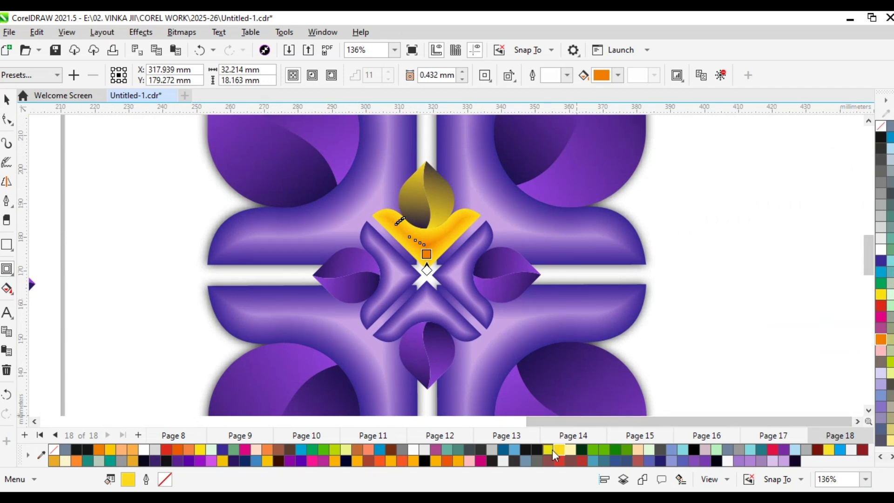
- Change the V-shaped piece's contour end colour to yellow and its outer fill to orange-red
{"action": "left_click_drag", "start_coordinate": [560, 451], "coordinate": [427, 254]}
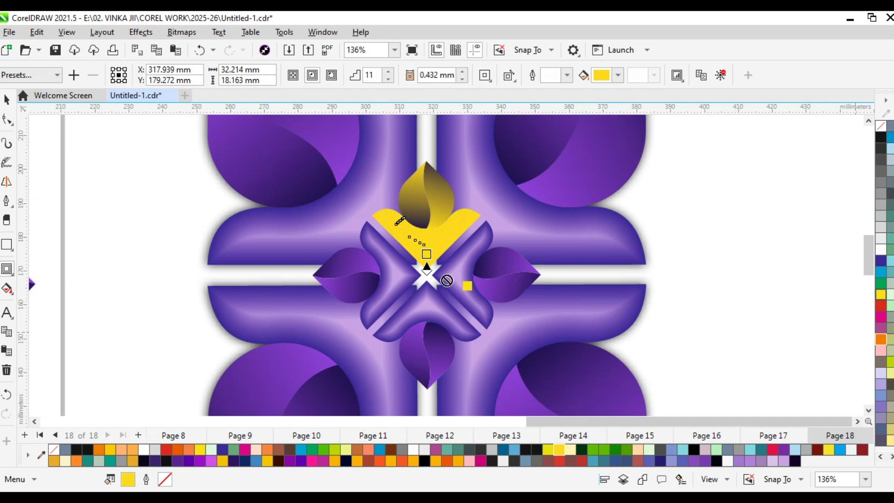
{"action": "scroll", "coordinate": [443, 240], "scroll_direction": "up", "scroll_amount": 1}
{"action": "left_click_drag", "start_coordinate": [380, 461], "coordinate": [409, 303]}
{"action": "left_click", "coordinate": [4, 103]}
{"action": "left_click", "coordinate": [402, 462]}
{"action": "scroll", "coordinate": [414, 242], "scroll_direction": "down", "scroll_amount": 1}
- Group the yellow leaf with the orange V-shaped piece and move the group's rotation centre to the logo's centre
{"action": "left_click", "coordinate": [725, 231]}
{"action": "left_click_drag", "start_coordinate": [718, 143], "coordinate": [325, 285]}
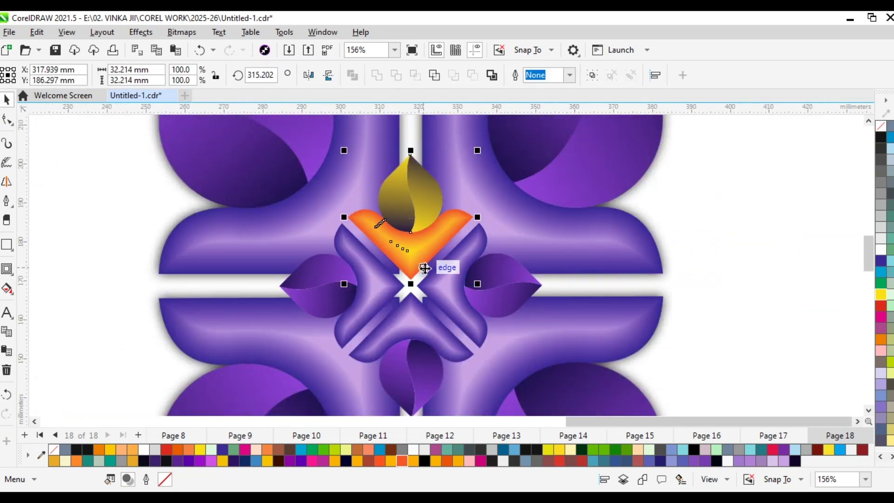
{"action": "left_click", "coordinate": [454, 273]}
{"action": "scroll", "coordinate": [410, 245], "scroll_direction": "up", "scroll_amount": 1}
{"action": "left_click_drag", "start_coordinate": [419, 242], "coordinate": [415, 299]}
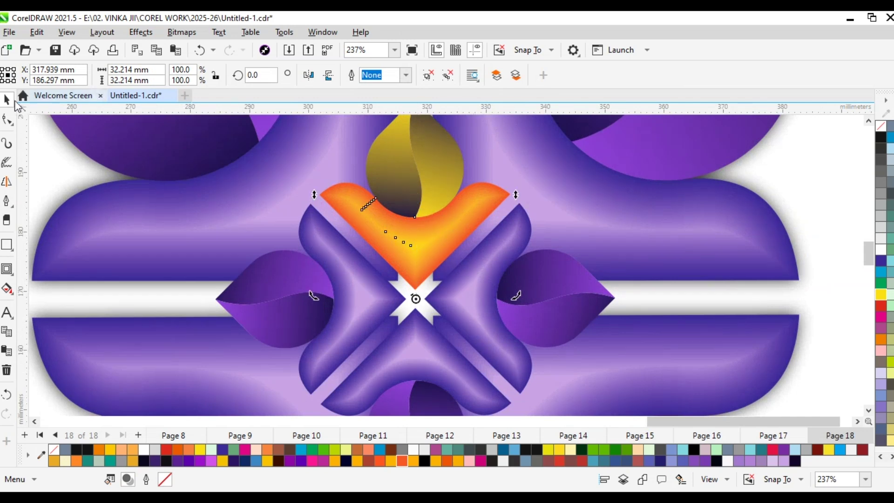
- Delete the three remaining small purple motifs around the centre
{"action": "left_click", "coordinate": [515, 333]}
{"action": "key", "text": "Delete"}
{"action": "scroll", "coordinate": [437, 356], "scroll_direction": "down", "scroll_amount": 1}
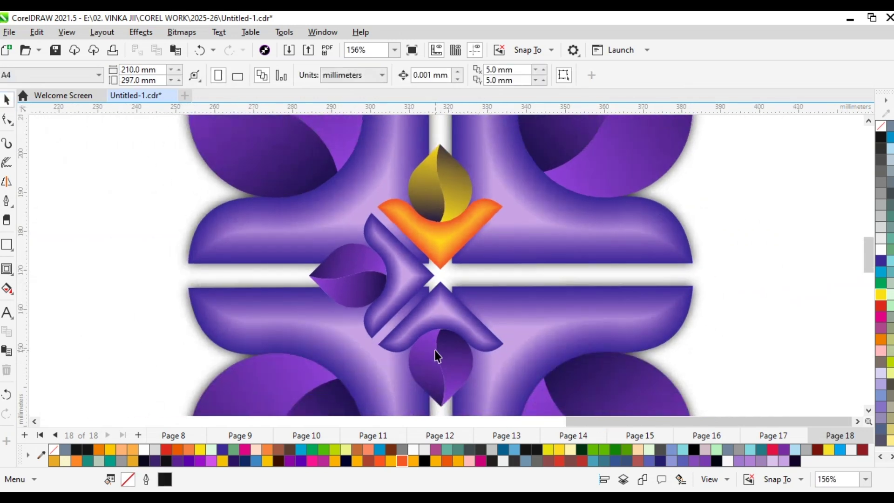
{"action": "right_click", "coordinate": [435, 350]}
{"action": "left_click", "coordinate": [484, 305]}
{"action": "right_click", "coordinate": [374, 292]}
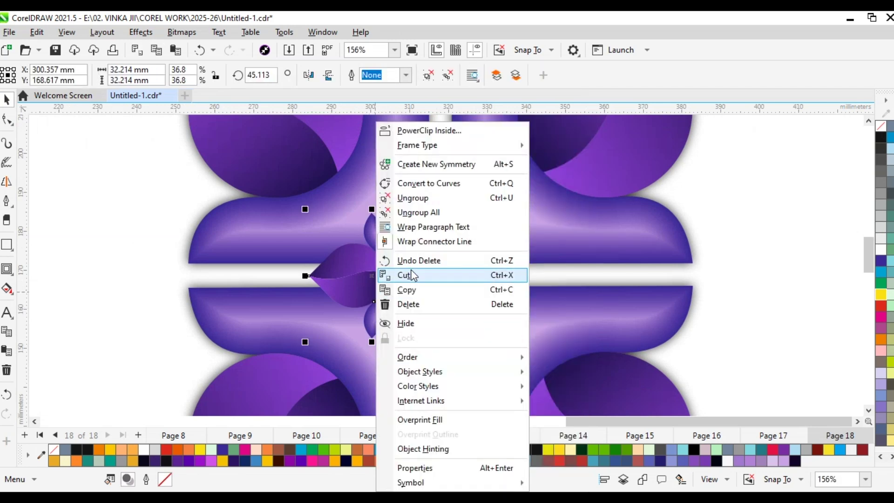
{"action": "left_click", "coordinate": [426, 303]}
- Rotate a copy of the orange motif about 91.5 degrees clockwise around the centre and repeat it twice to make four
{"action": "double_click", "coordinate": [450, 238]}
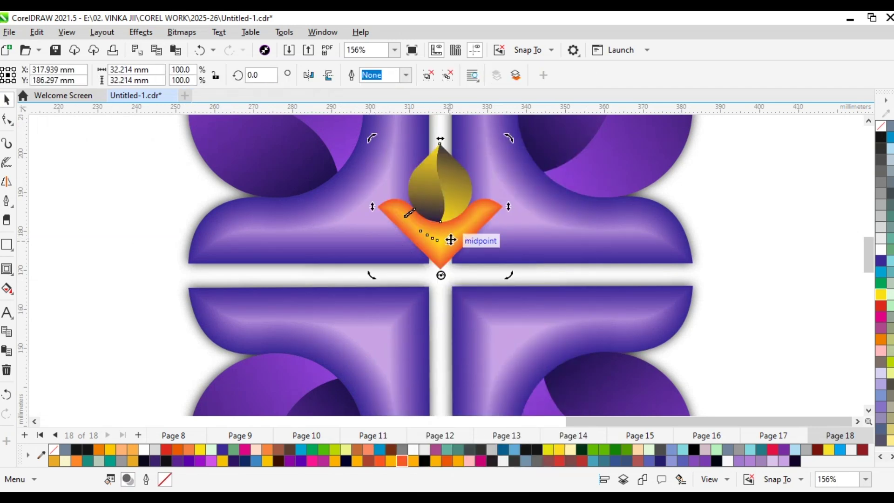
{"action": "left_click_drag", "start_coordinate": [508, 139], "coordinate": [589, 354]}
{"action": "scroll", "coordinate": [432, 243], "scroll_direction": "down", "scroll_amount": 2}
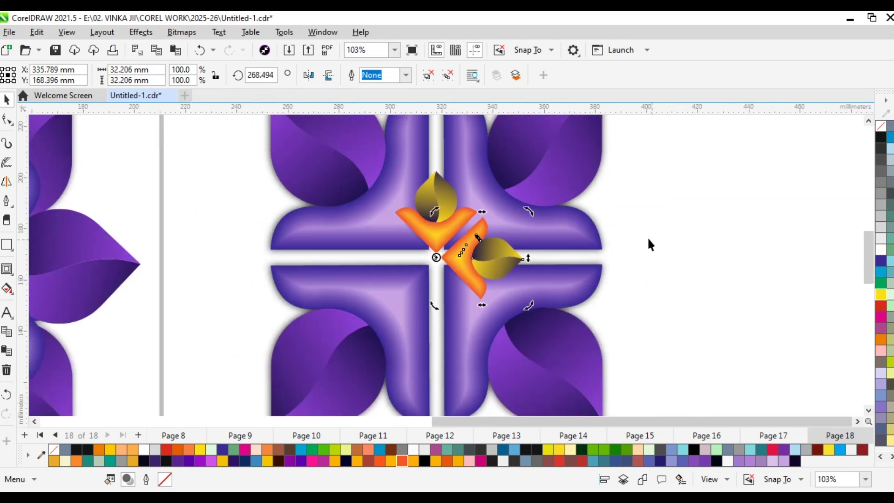
{"action": "key", "text": "ctrl+r"}
{"action": "key", "text": "ctrl+r"}
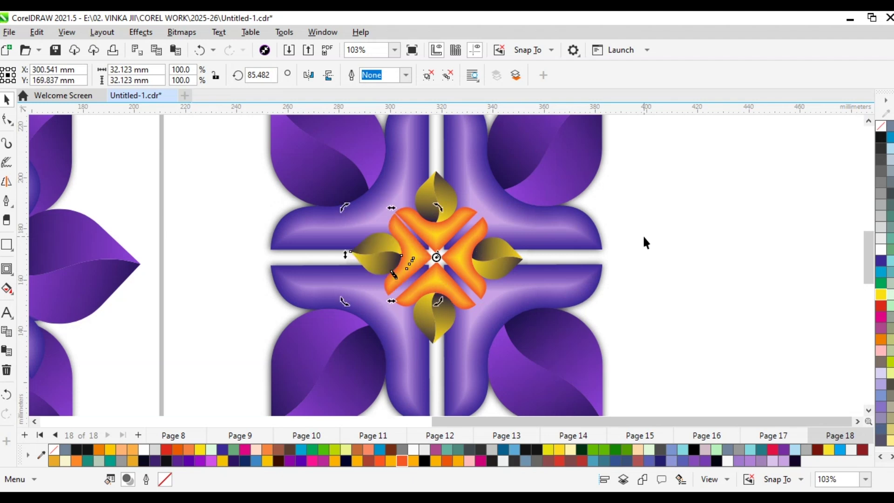
- Slightly rotate the lower and left orange motifs around the centre to even out their spacing
{"action": "double_click", "coordinate": [443, 329]}
{"action": "scroll", "coordinate": [441, 329], "scroll_direction": "up", "scroll_amount": 2}
{"action": "left_click_drag", "start_coordinate": [522, 366], "coordinate": [528, 367]}
{"action": "left_click", "coordinate": [375, 215]}
{"action": "left_click_drag", "start_coordinate": [252, 265], "coordinate": [261, 282]}
{"action": "scroll", "coordinate": [308, 274], "scroll_direction": "down", "scroll_amount": 2}
{"action": "left_click", "coordinate": [620, 271]}
{"action": "scroll", "coordinate": [563, 272], "scroll_direction": "down", "scroll_amount": 1}
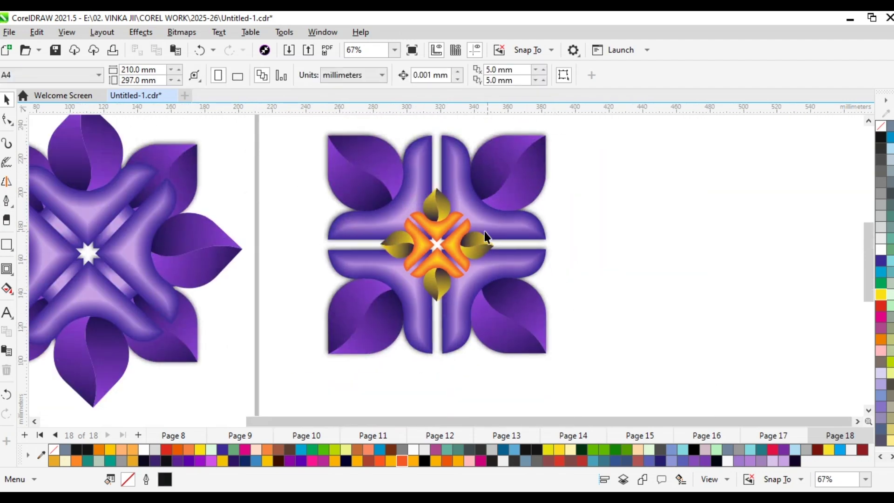
- Select the large purple logo with the four orange motifs and group them
{"action": "left_click_drag", "start_coordinate": [602, 384], "coordinate": [602, 386]}
{"action": "right_click", "coordinate": [506, 229]}
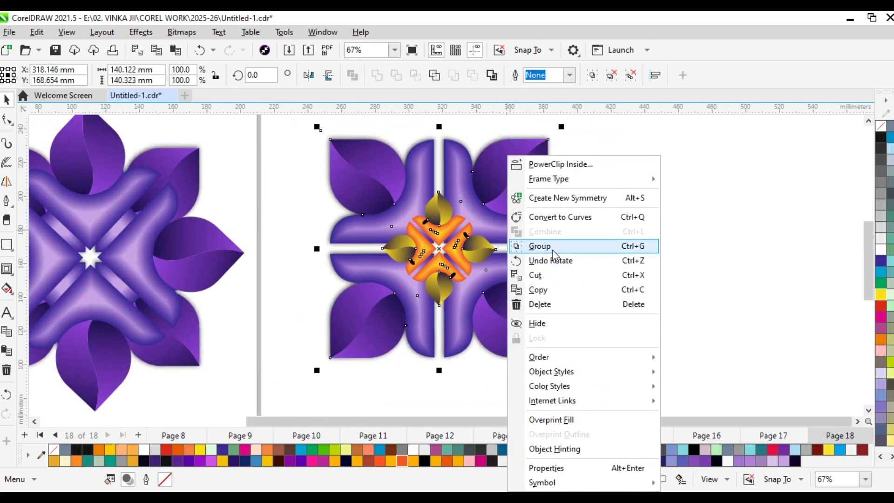
{"action": "left_click", "coordinate": [551, 248]}
{"action": "left_click", "coordinate": [621, 252]}
{"action": "scroll", "coordinate": [621, 252], "scroll_direction": "down", "scroll_amount": 1}
{"action": "left_click_drag", "start_coordinate": [392, 208], "coordinate": [480, 222]}
{"action": "scroll", "coordinate": [390, 212], "scroll_direction": "down", "scroll_amount": 1}
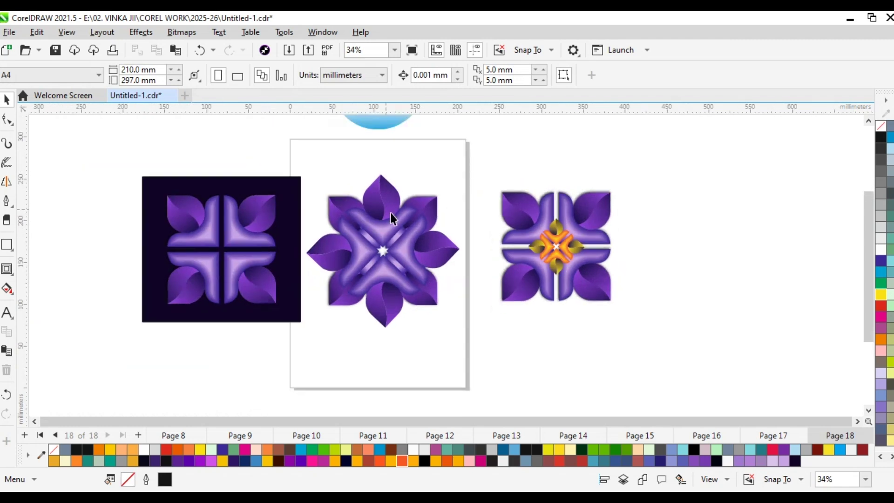
{"action": "scroll", "coordinate": [243, 188], "scroll_direction": "up", "scroll_amount": 2}
{"action": "scroll", "coordinate": [337, 294], "scroll_direction": "up", "scroll_amount": 1}
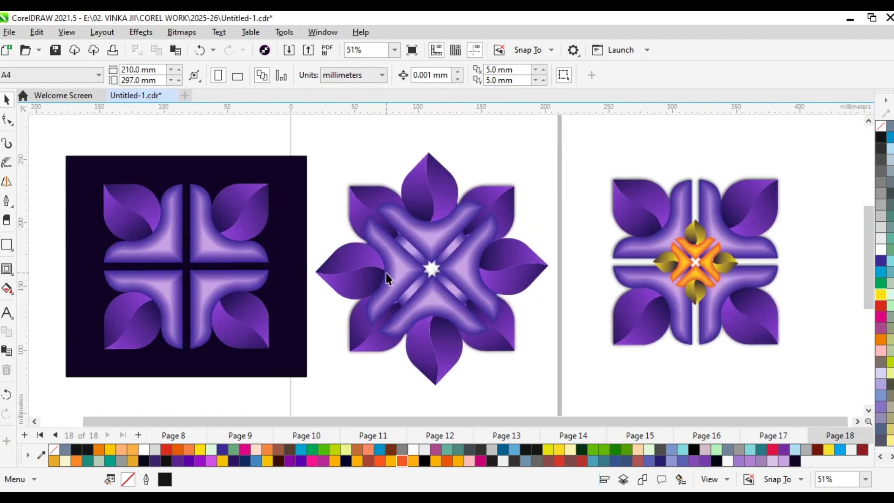